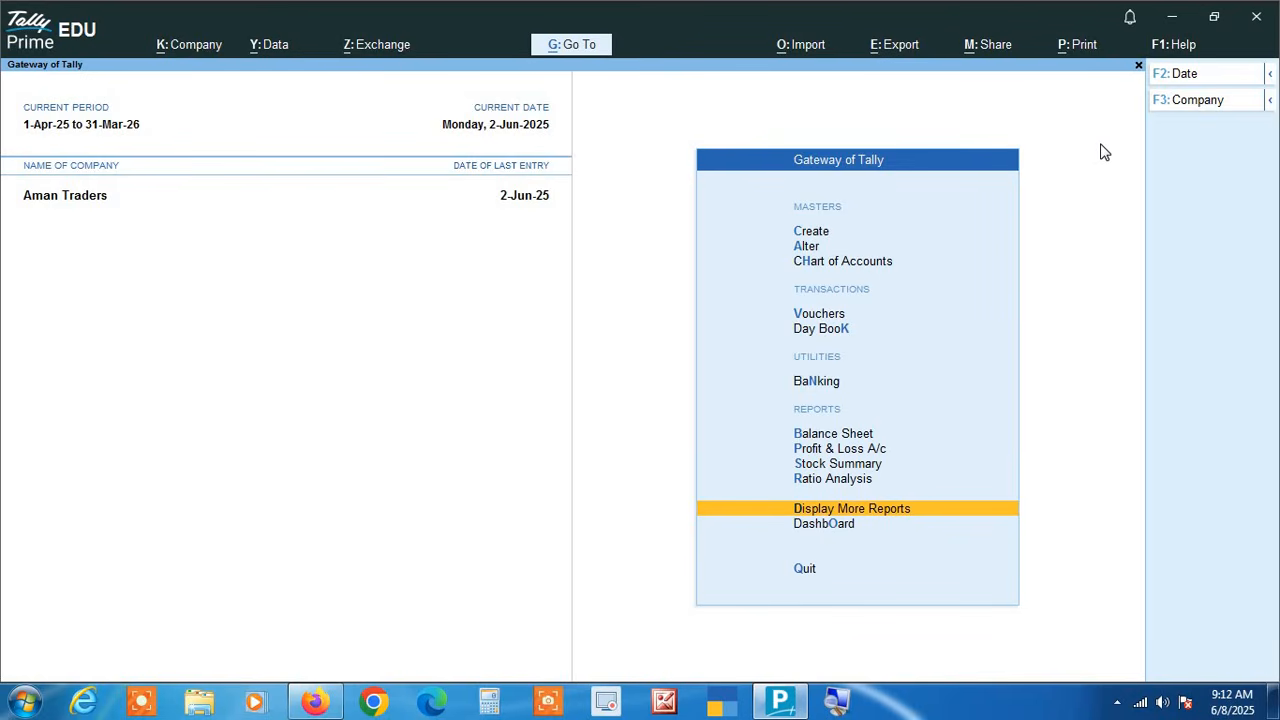
- Open the GSTR-1 report from the statutory GST reports, checking vouchers for the current period
key(Return)
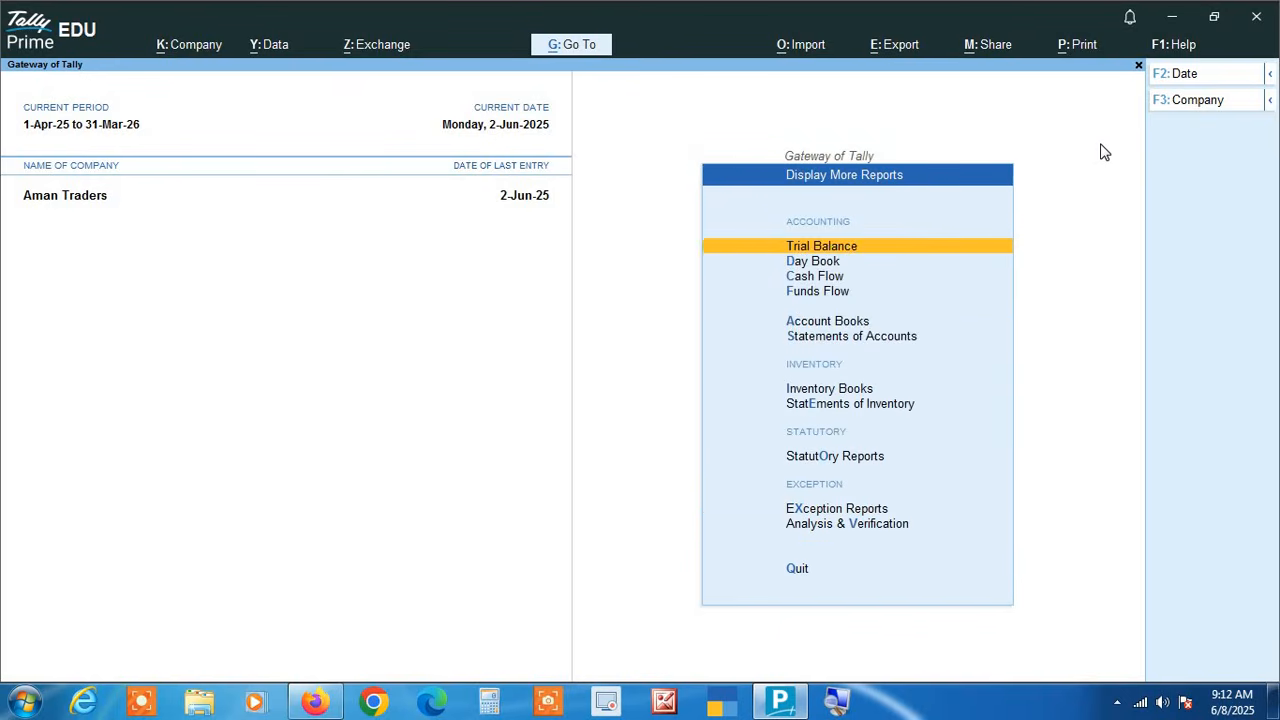
key(Down)
key(Down)
key(Down)
key(Down)
key(Down)
key(Down)
key(Down)
key(Down)
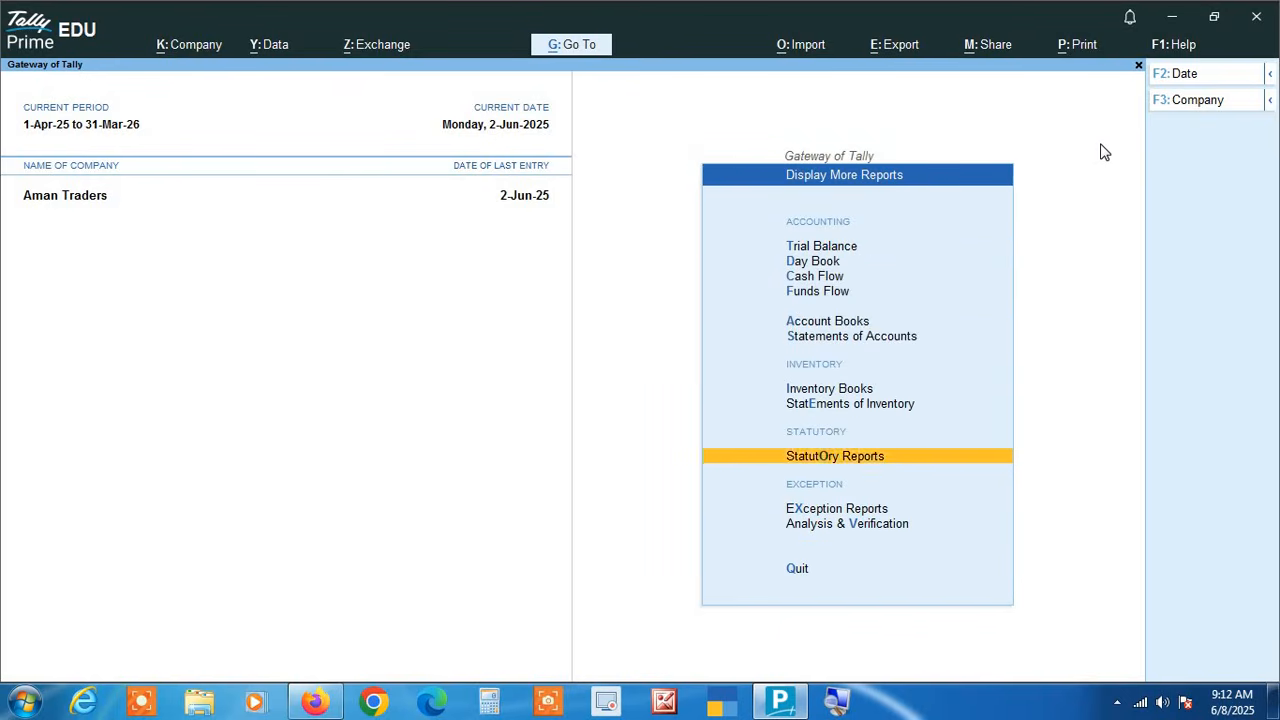
key(Return)
key(Return)
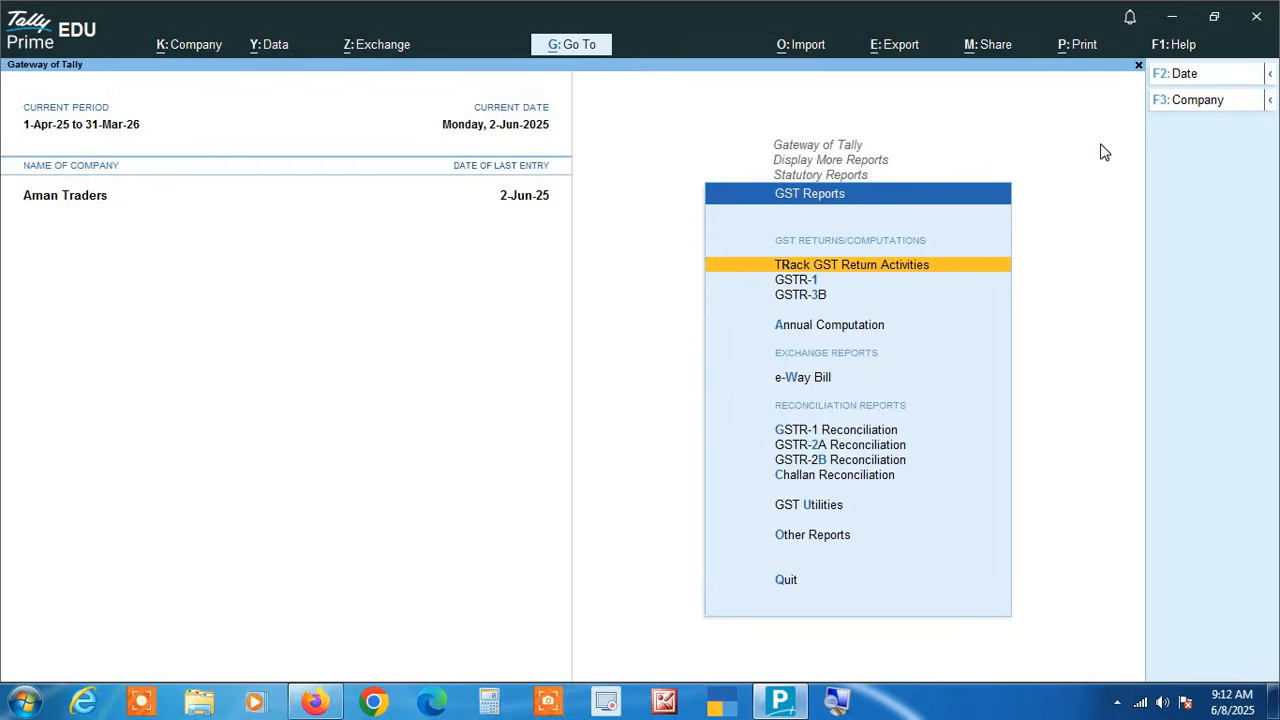
key(Down)
key(Return)
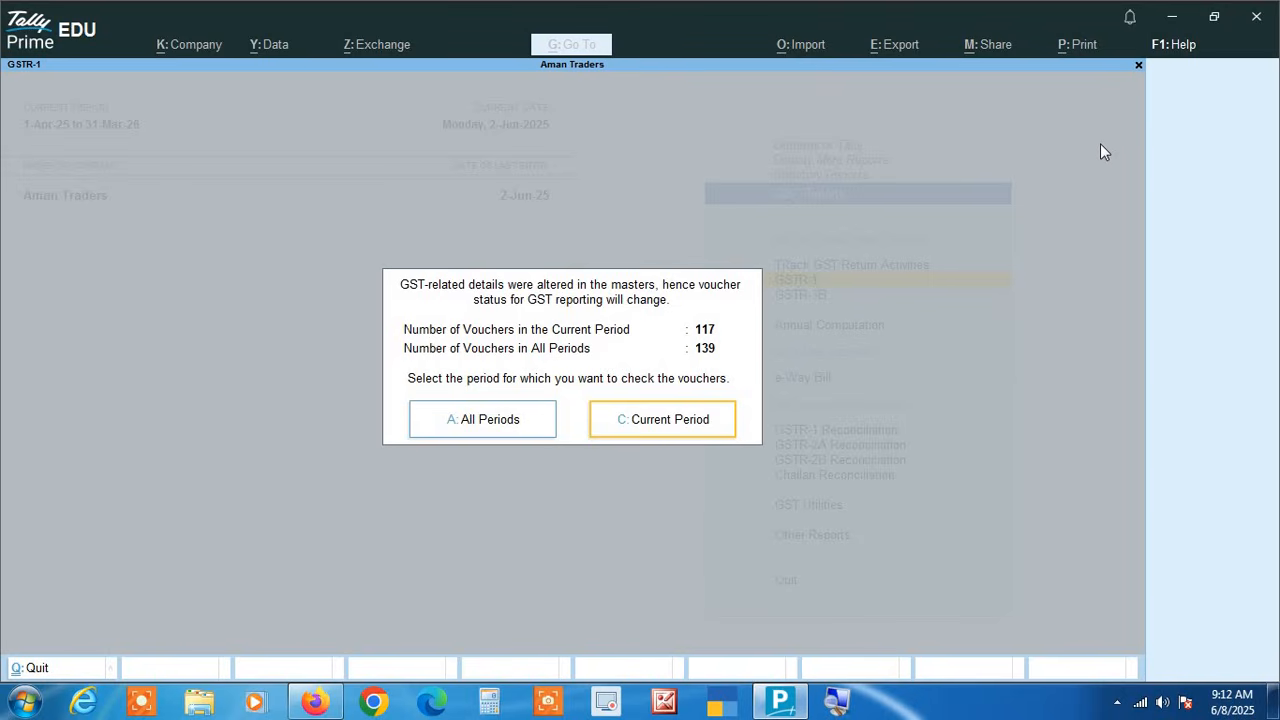
key(Return)
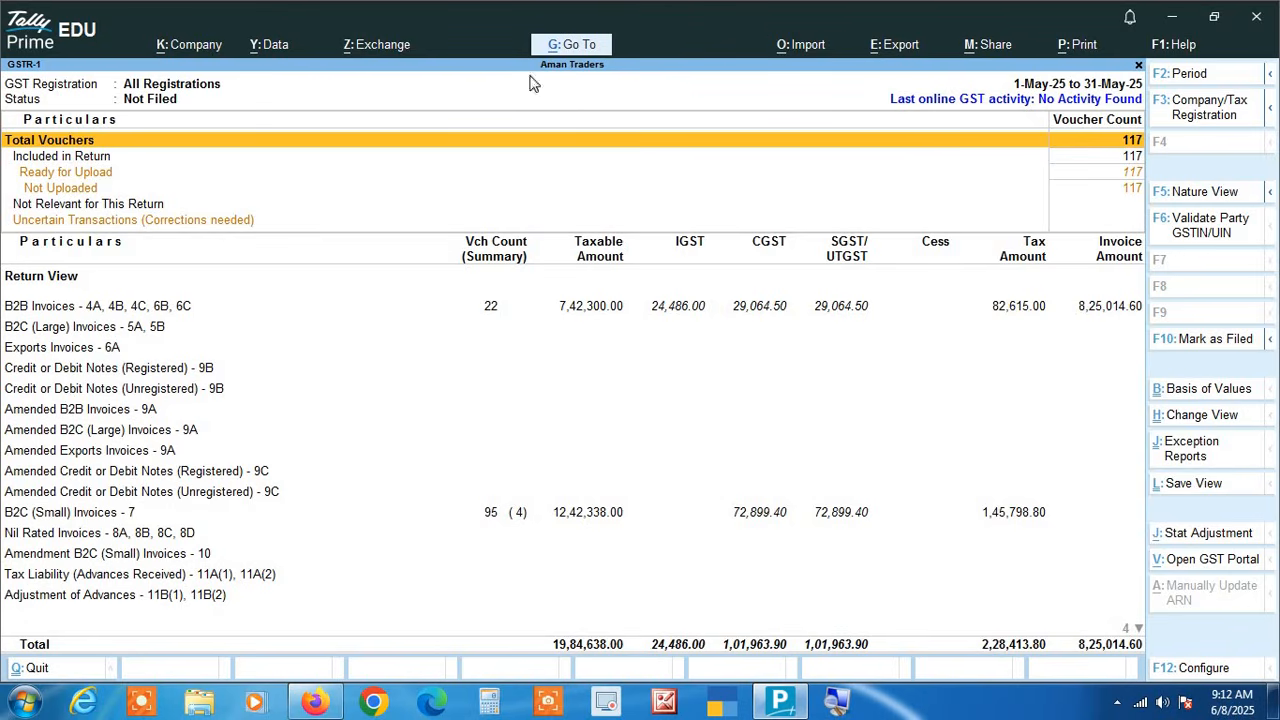
- Review the HSN Summary - 12 section of GSTR-1 in Summary View, then return to the report
key(Down)
key(Down)
key(Down)
key(Down)
key(Down)
key(Down)
key(Down)
key(Down)
key(Down)
key(Down)
key(Down)
key(Down)
key(Down)
key(Down)
key(Down)
key(Down)
key(Down)
key(Down)
key(Down)
key(Down)
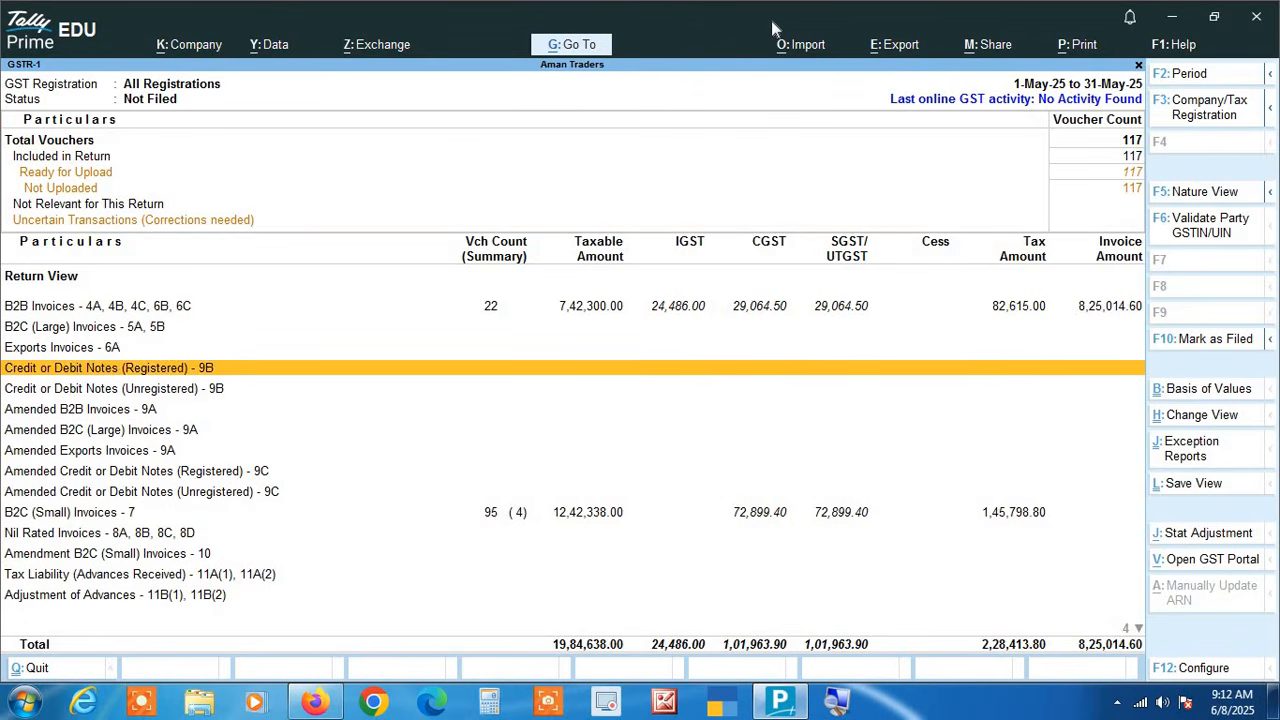
key(Up)
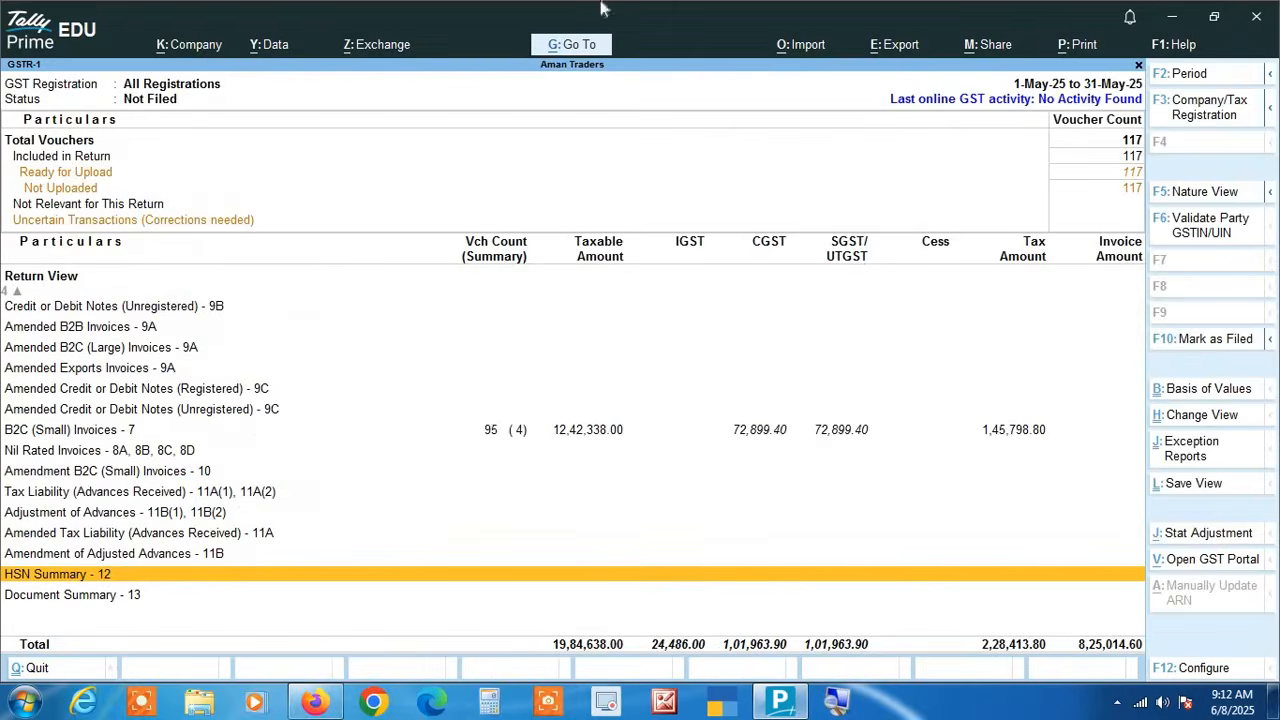
key(Return)
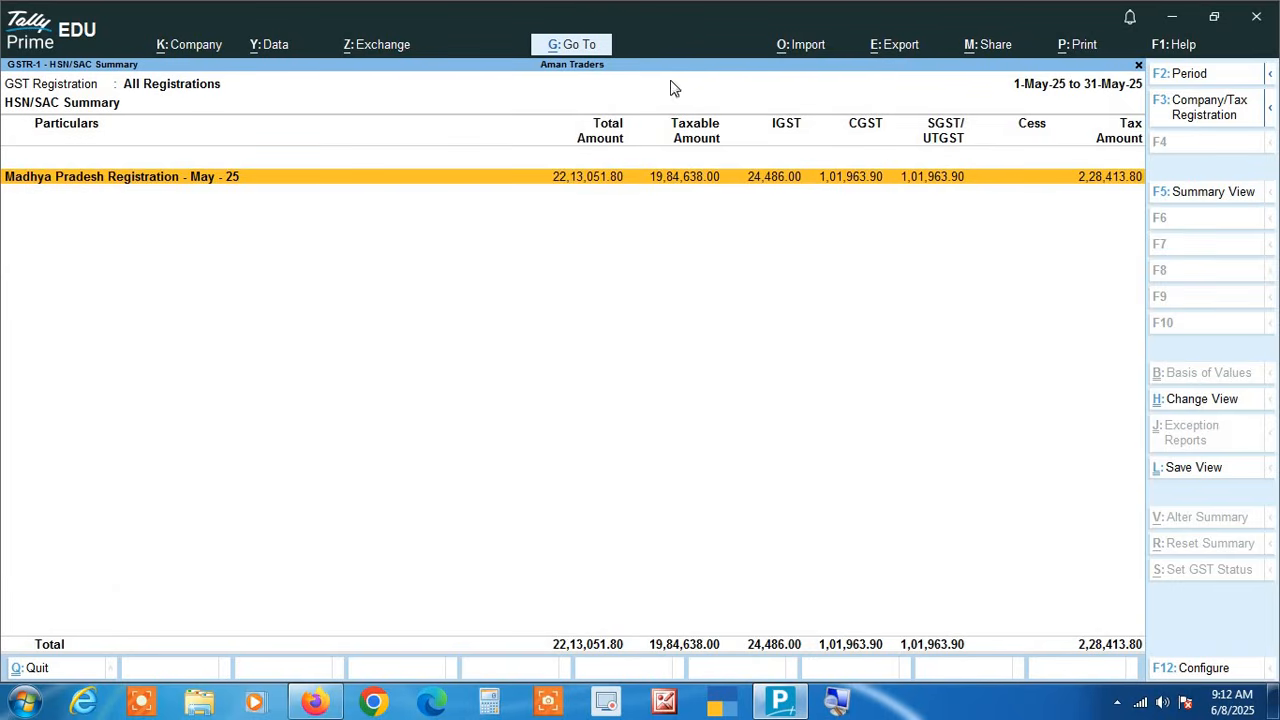
click(1213, 195)
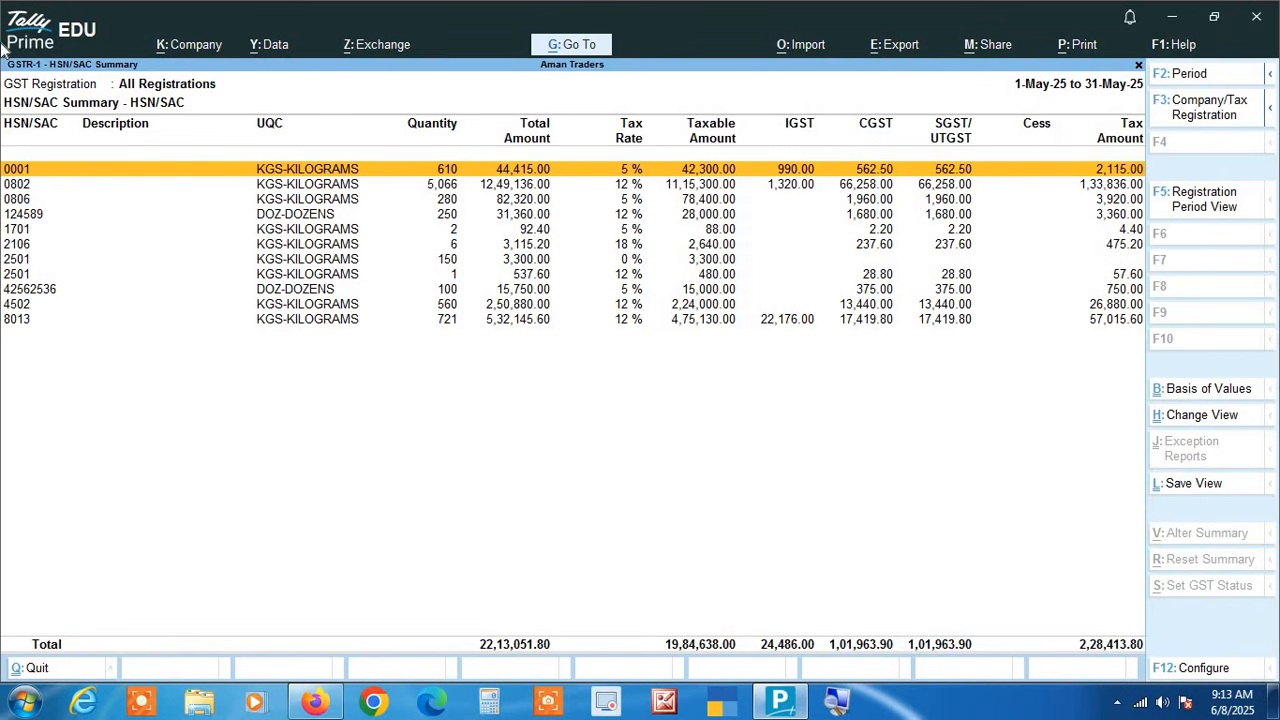
key(Escape)
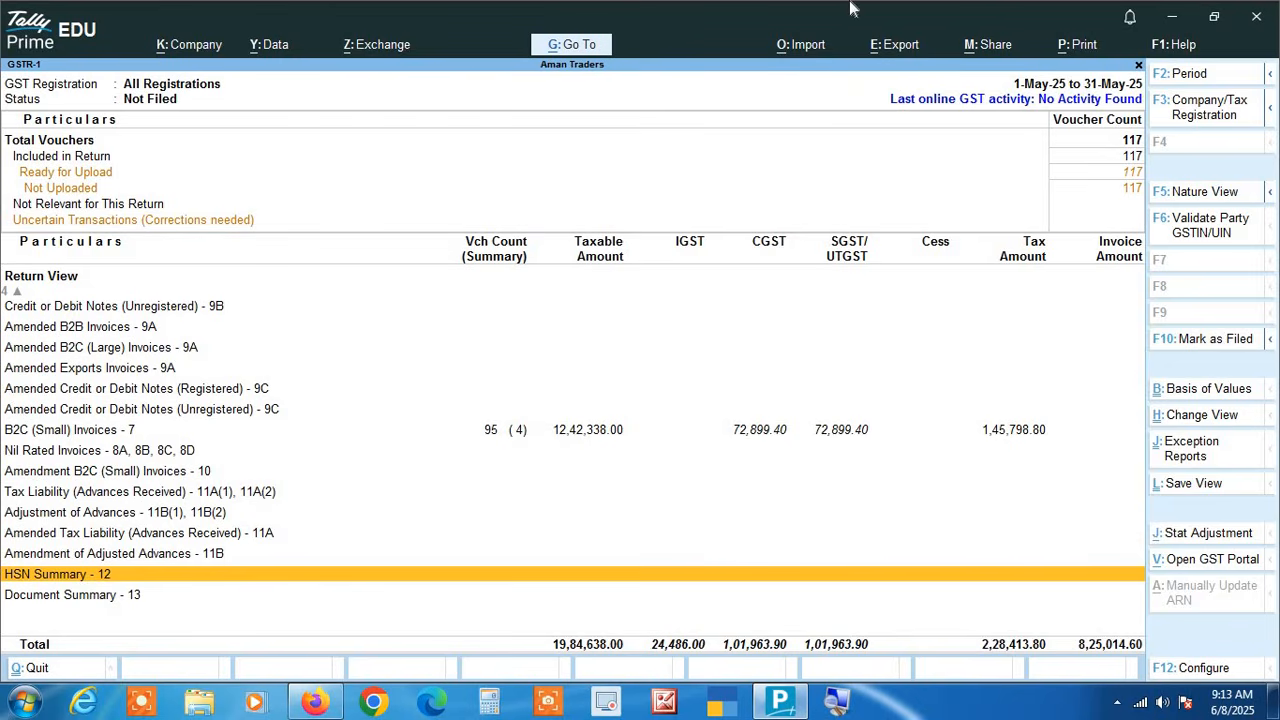
- In the company features, set Set/Alter Company GST Rate and Other Details to Yes and open those details
key(F11)
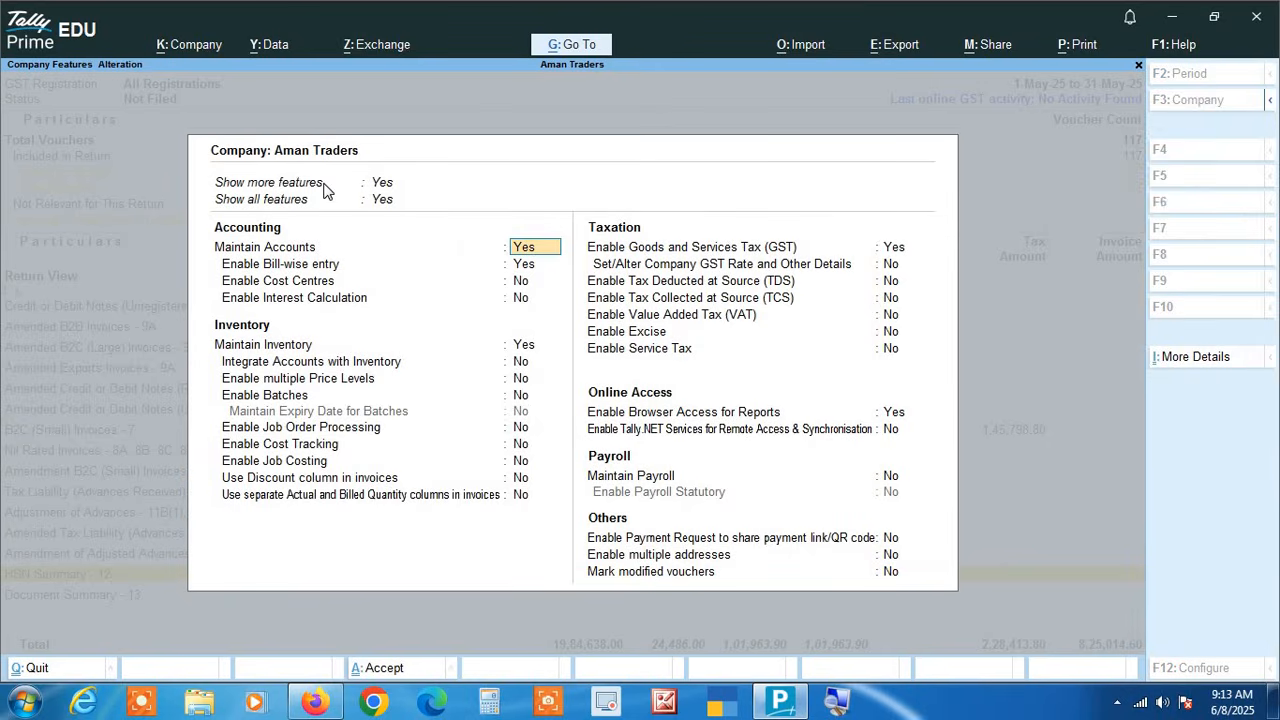
click(892, 248)
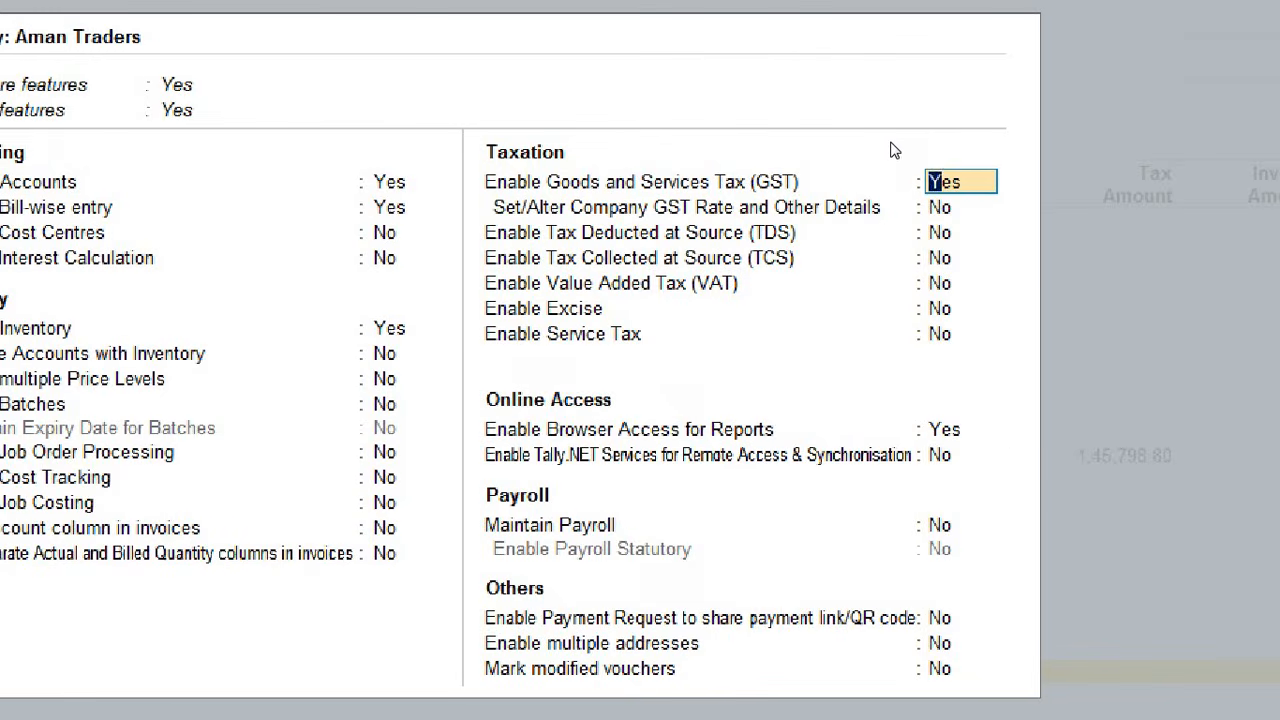
key(Return)
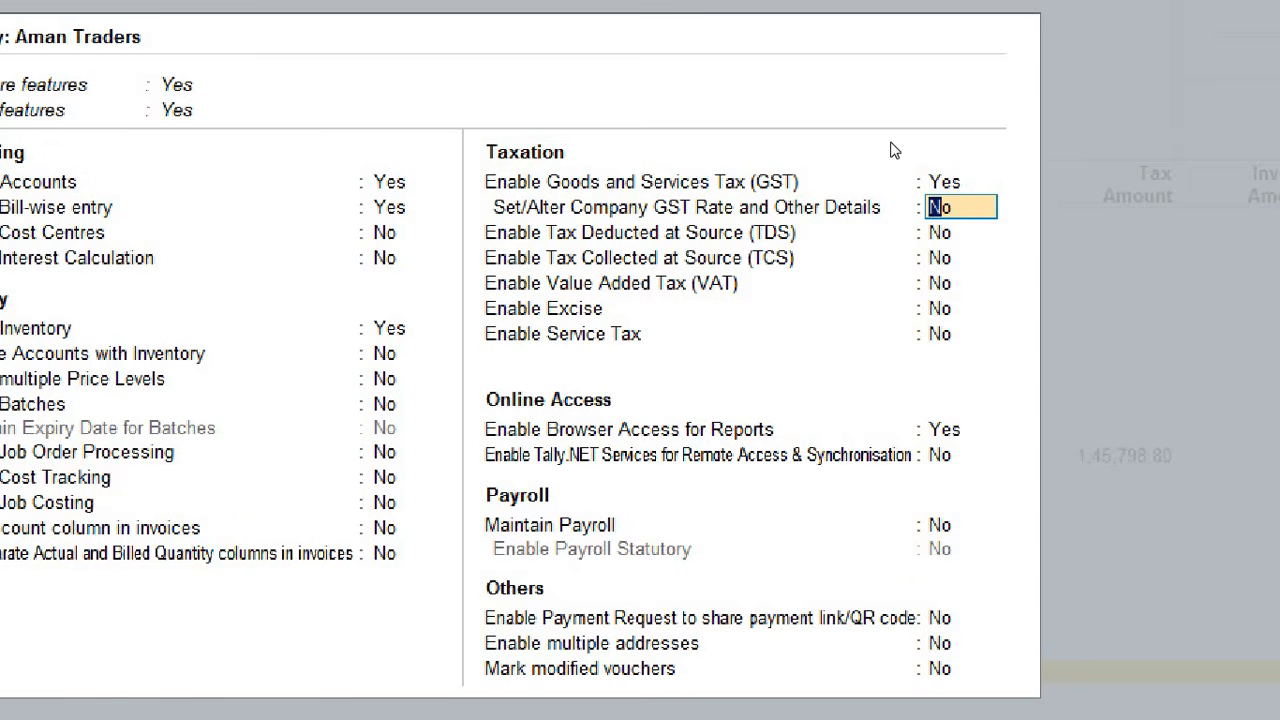
text(yes)
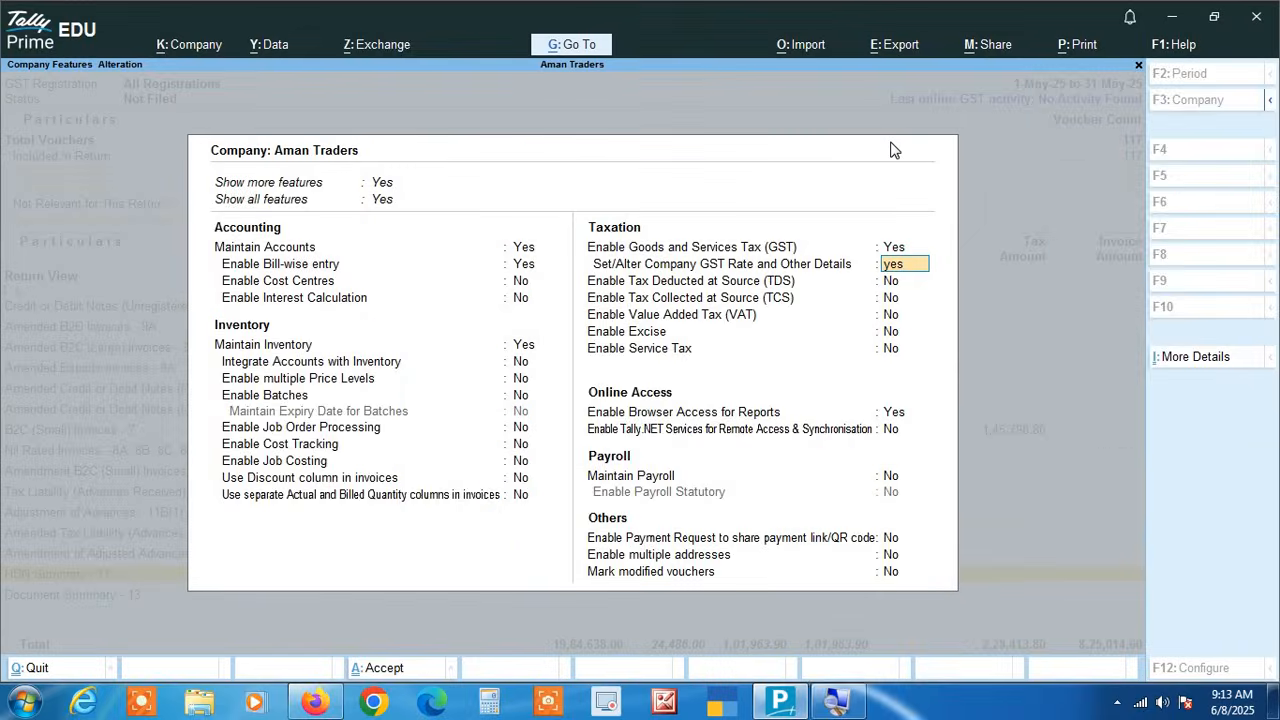
key(Return)
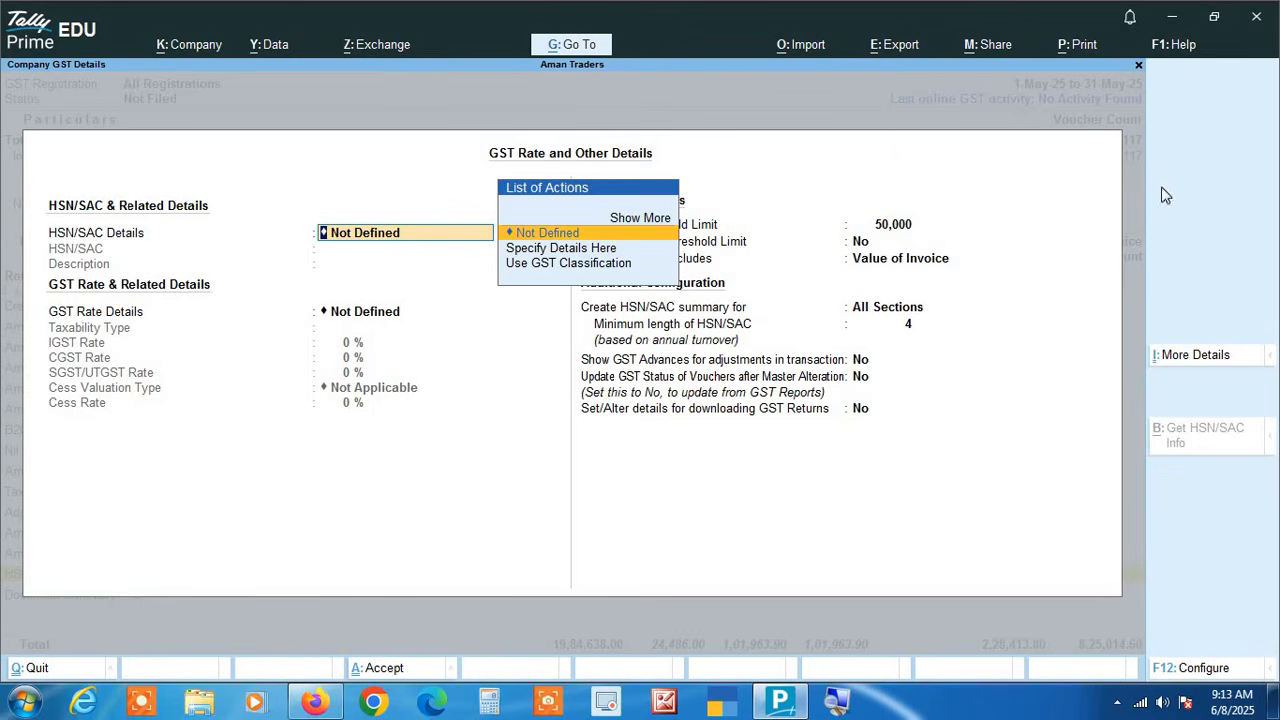
- Show all additional company GST details and set Separate B2B & B2C HSN Summary to apply from 1 5 2025
click(1193, 359)
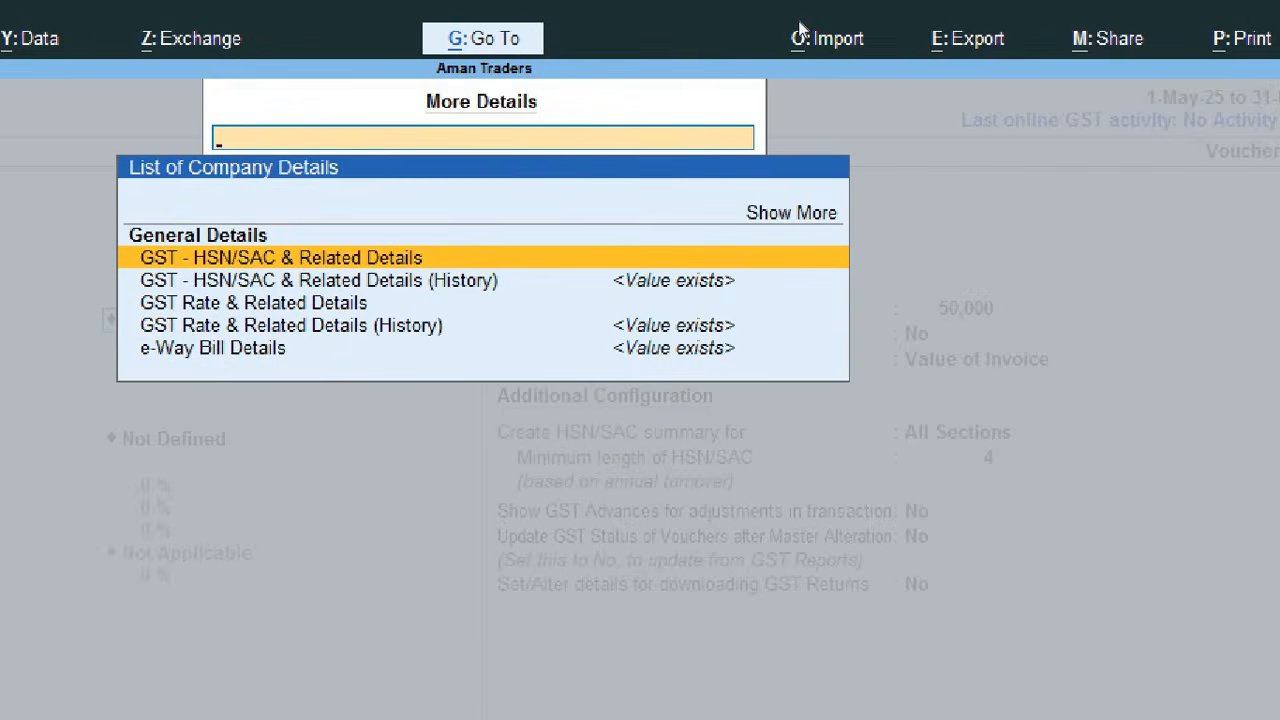
key(Up)
key(Return)
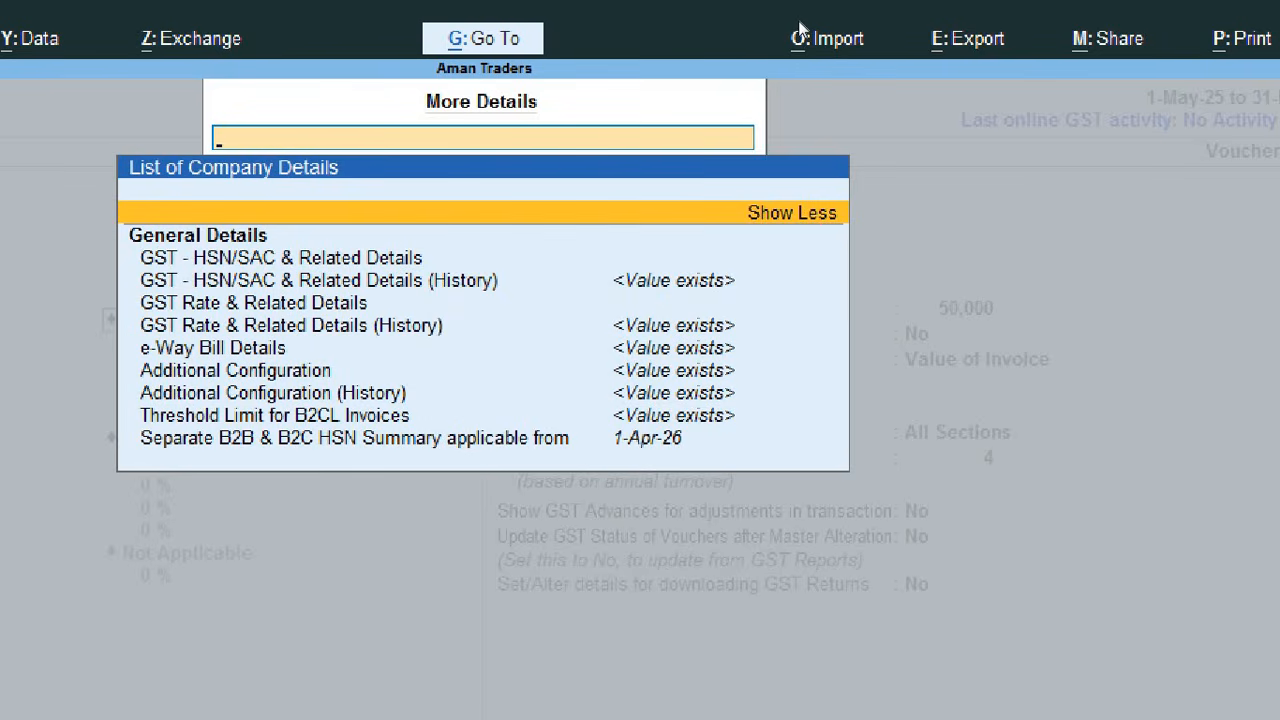
key(Down)
key(Down)
key(Down)
key(Down)
key(Down)
key(Down)
key(Down)
key(Down)
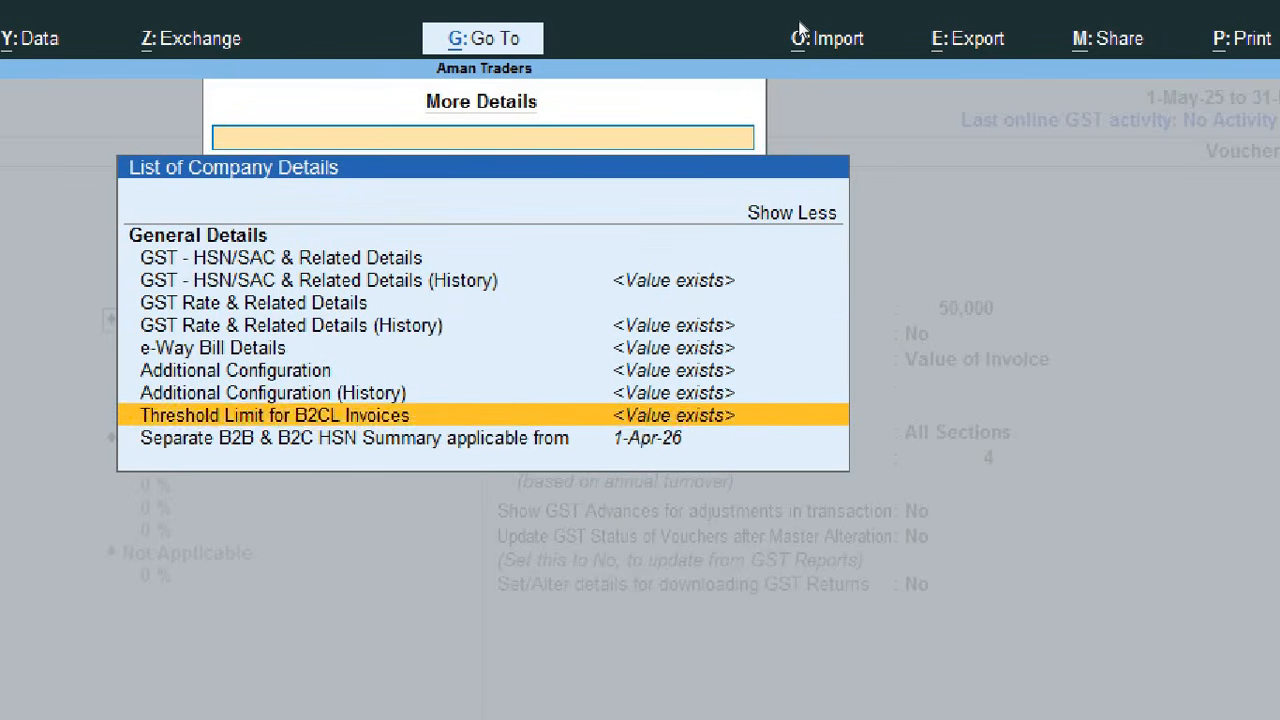
key(Down)
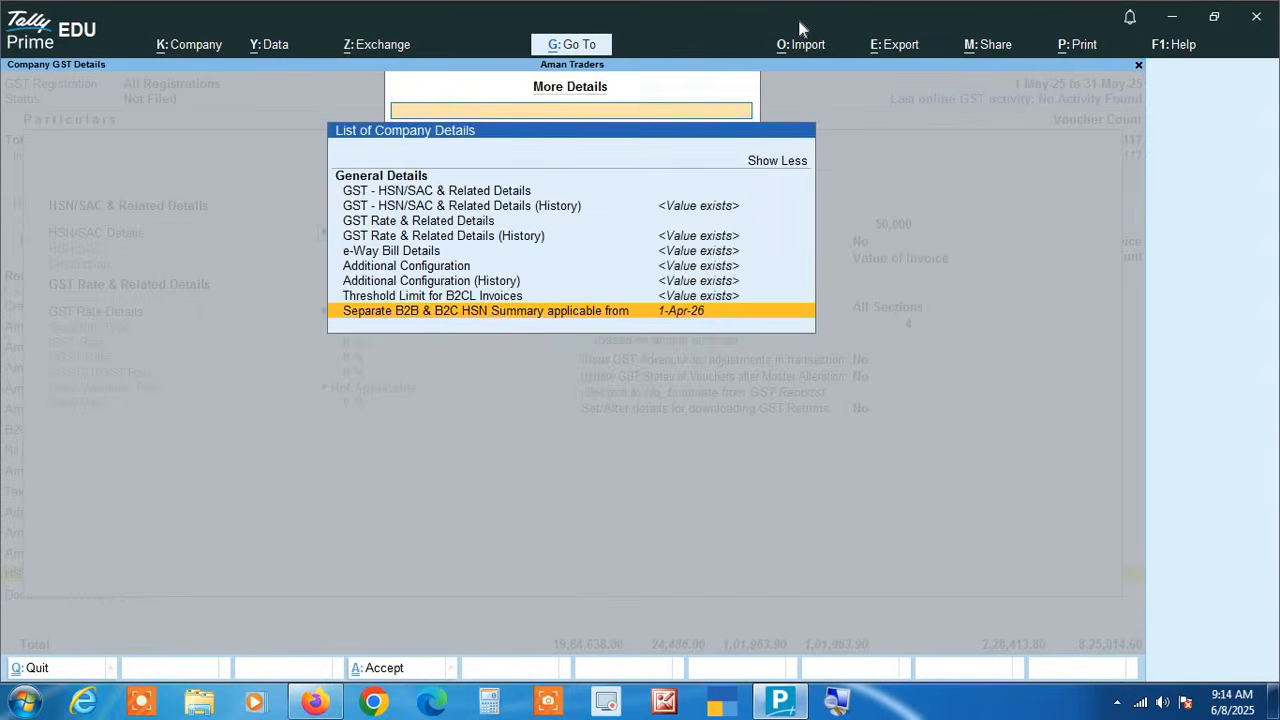
key(Return)
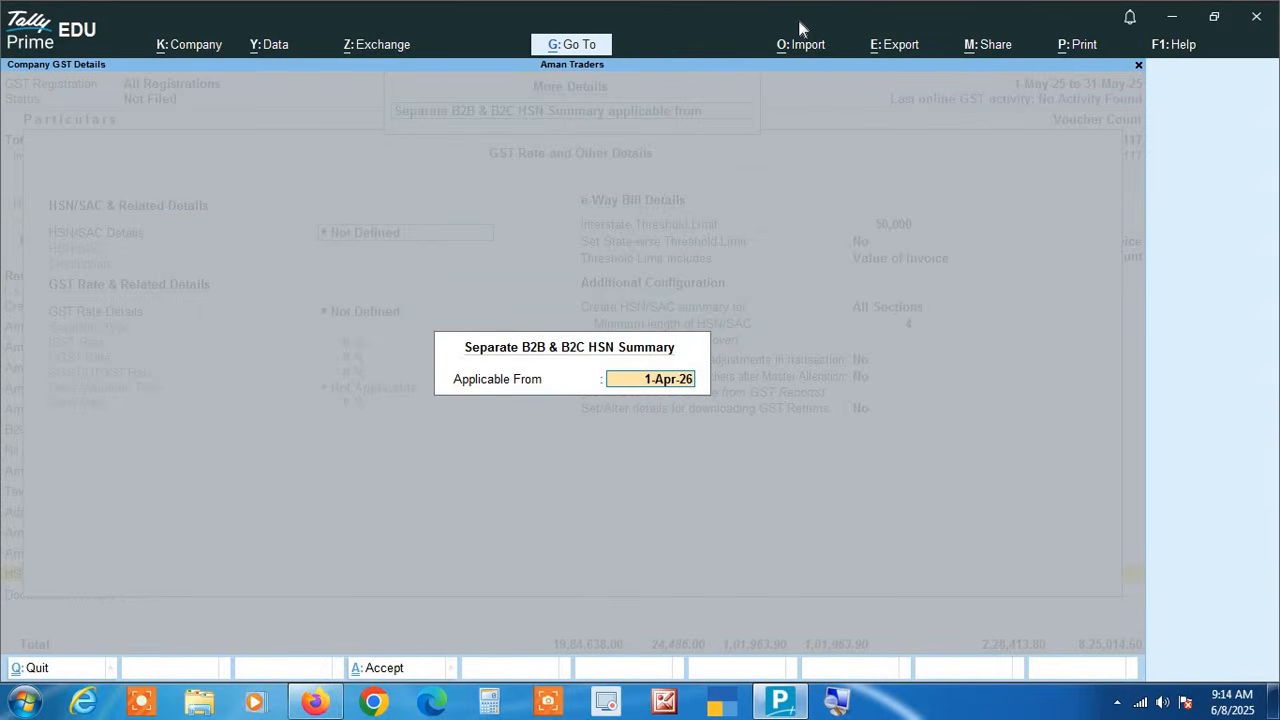
click(838, 703)
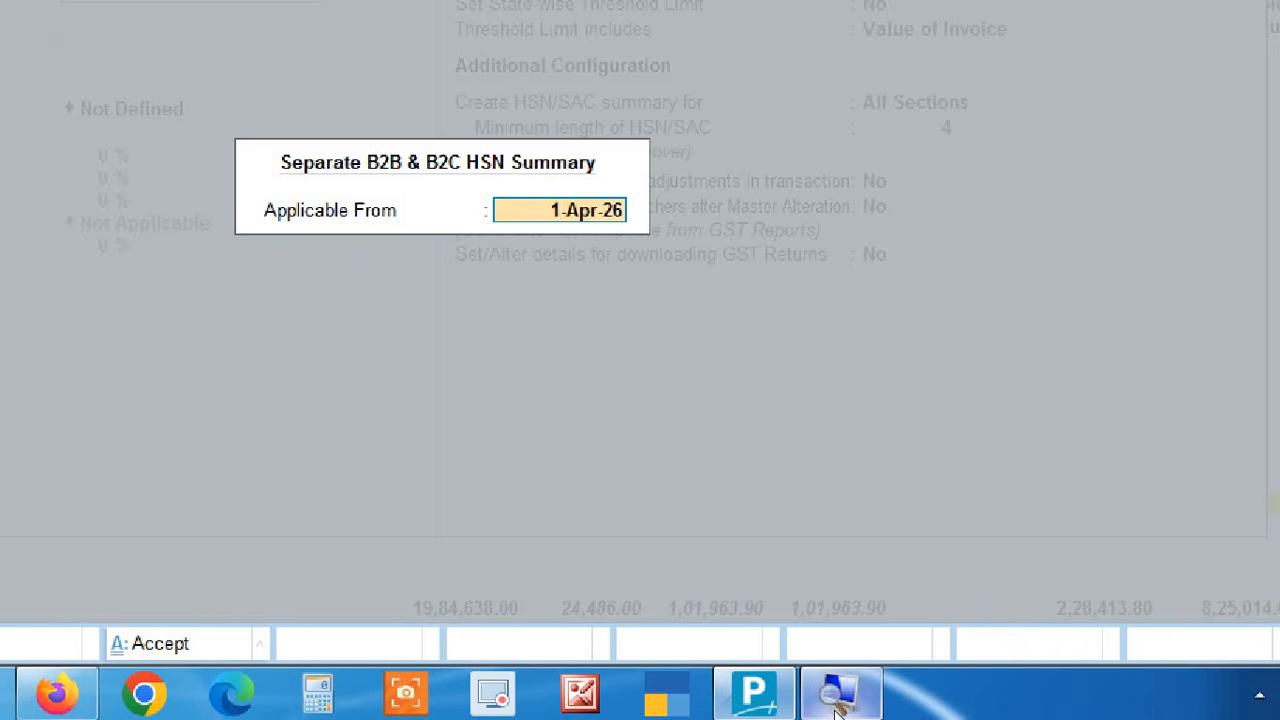
text(1)
text( 4)
key(BackSpace)
key(BackSpace)
text(5 2025)
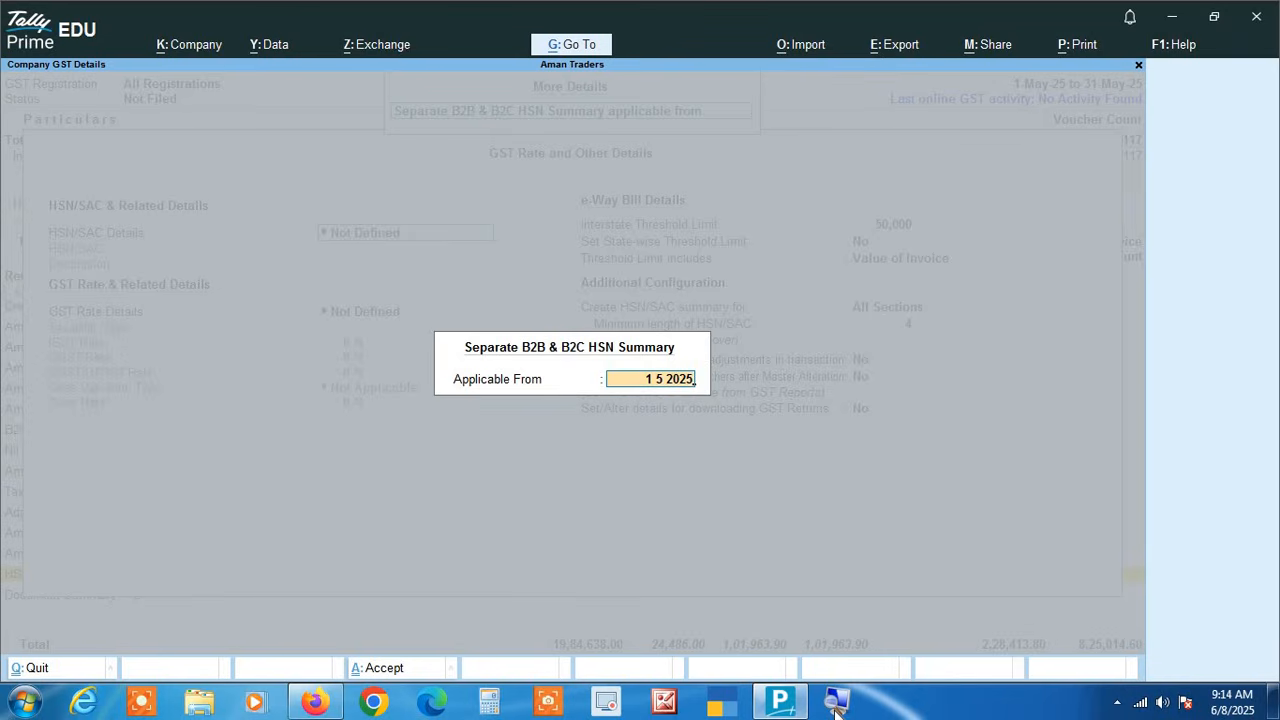
key(Return)
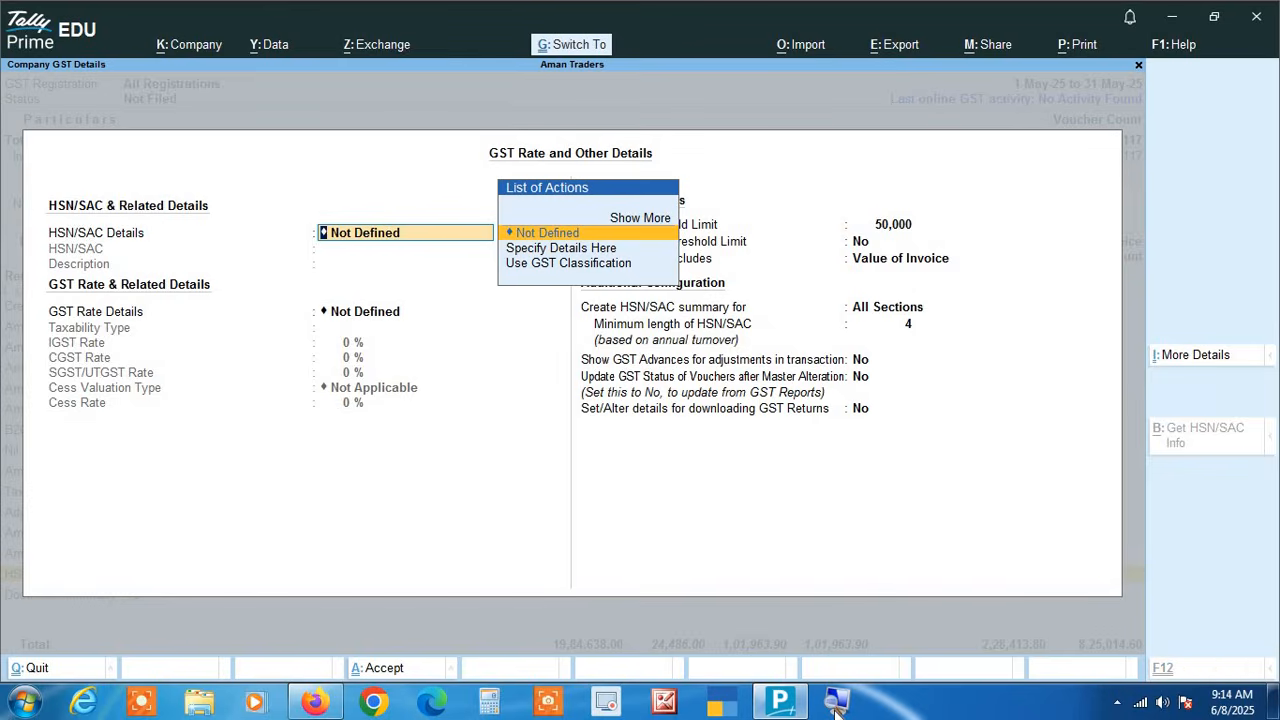
- Save the GST details and company features, and agree to reopen GSTR-1 with updated voucher statuses
key(ctrl+a)
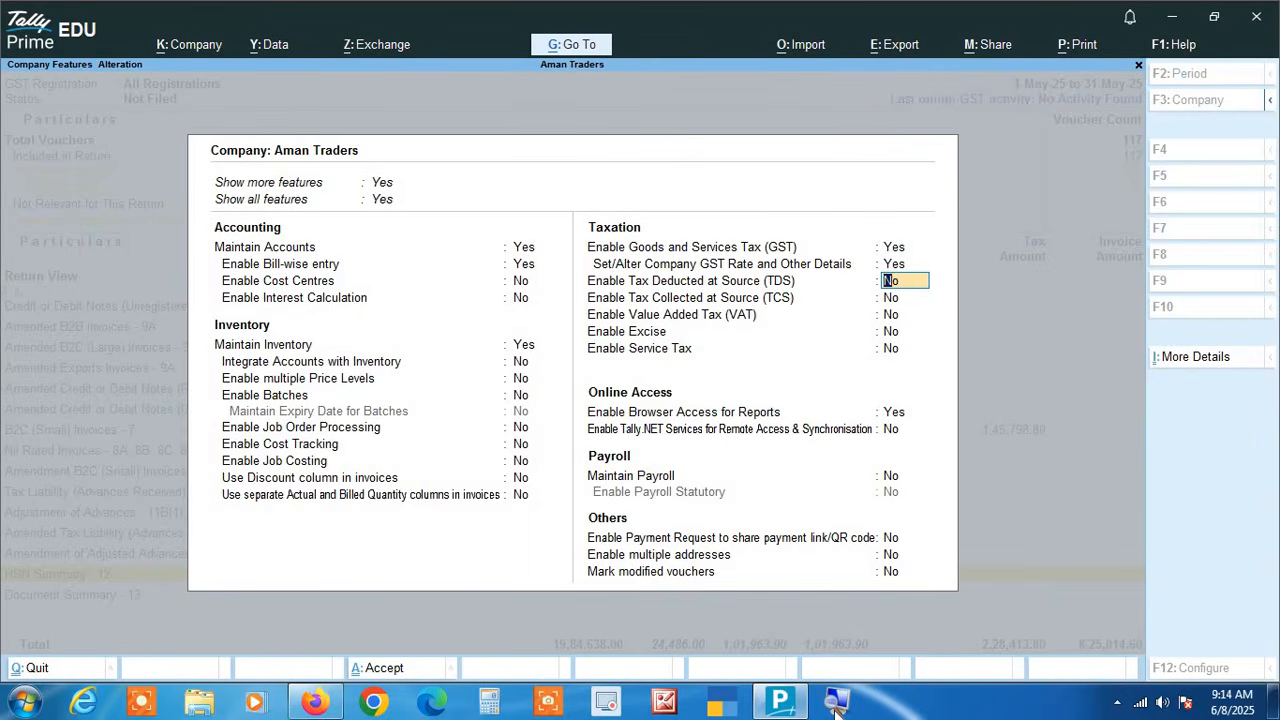
key(ctrl)
key(ctrl+a)
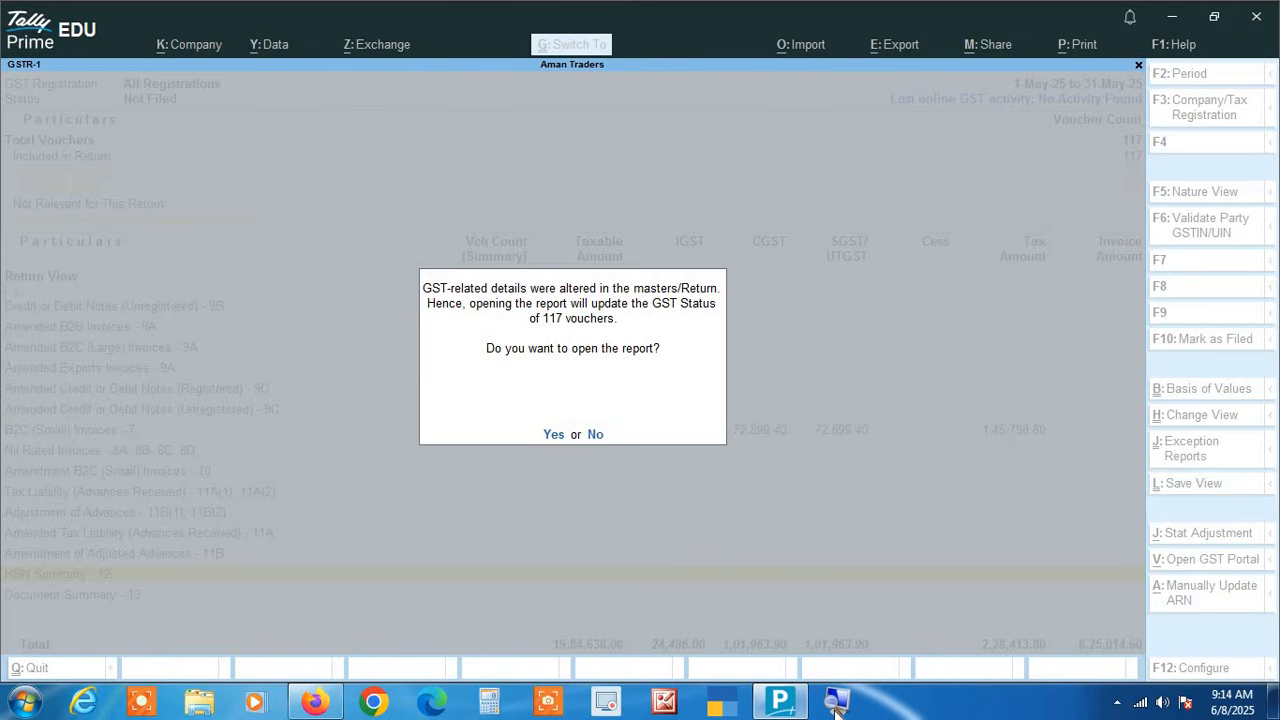
key(y)
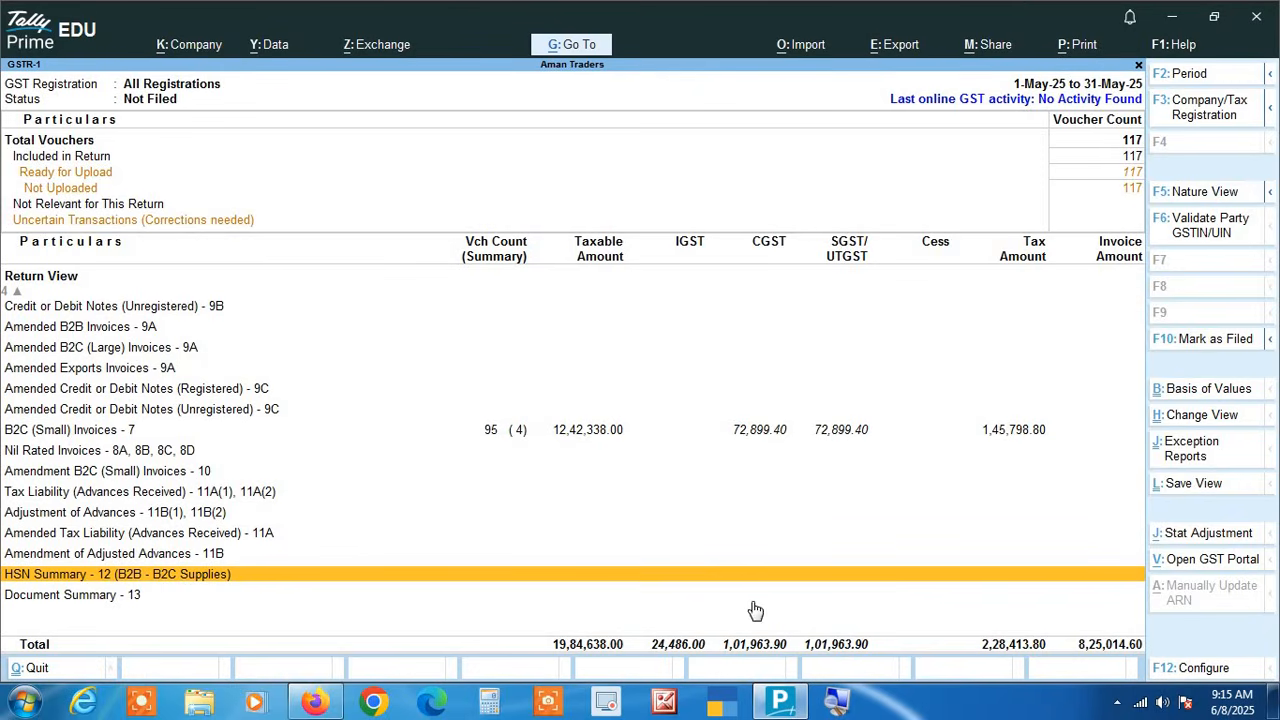
- Review the HSN Summary - 12 (B2B - B2C Supplies) section in Summary View and return to GSTR-1
click(836, 701)
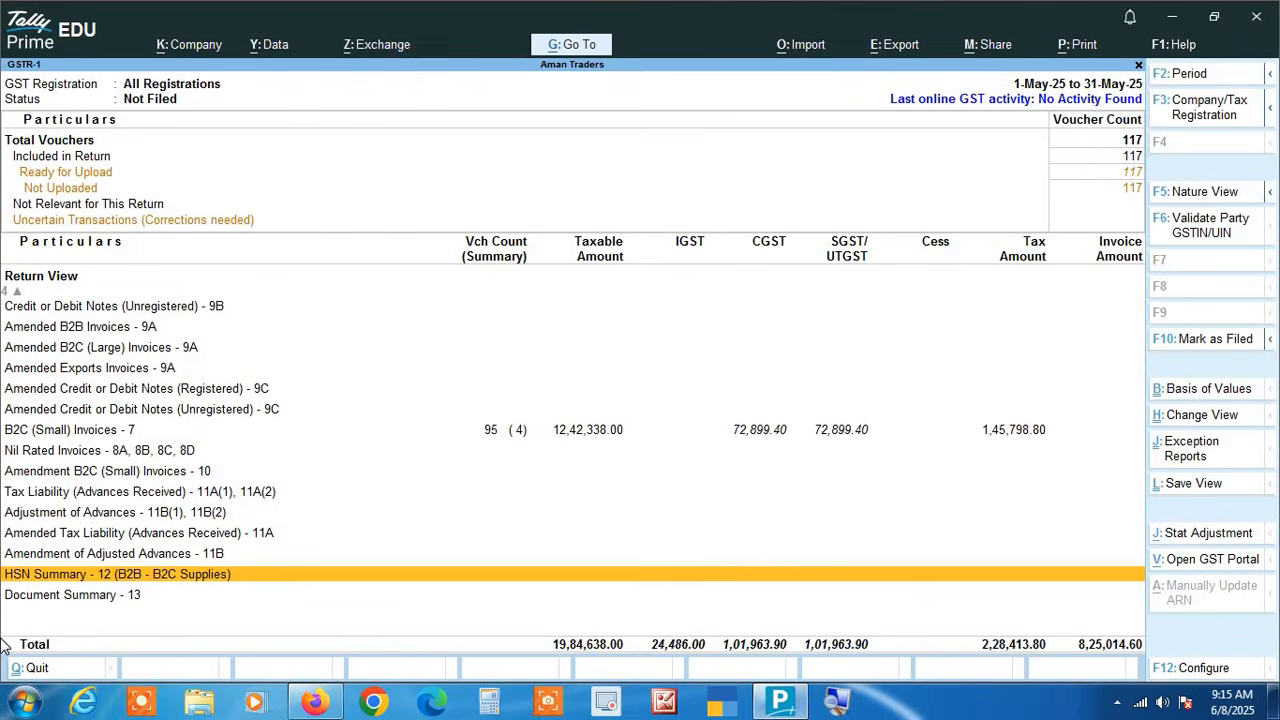
key(Return)
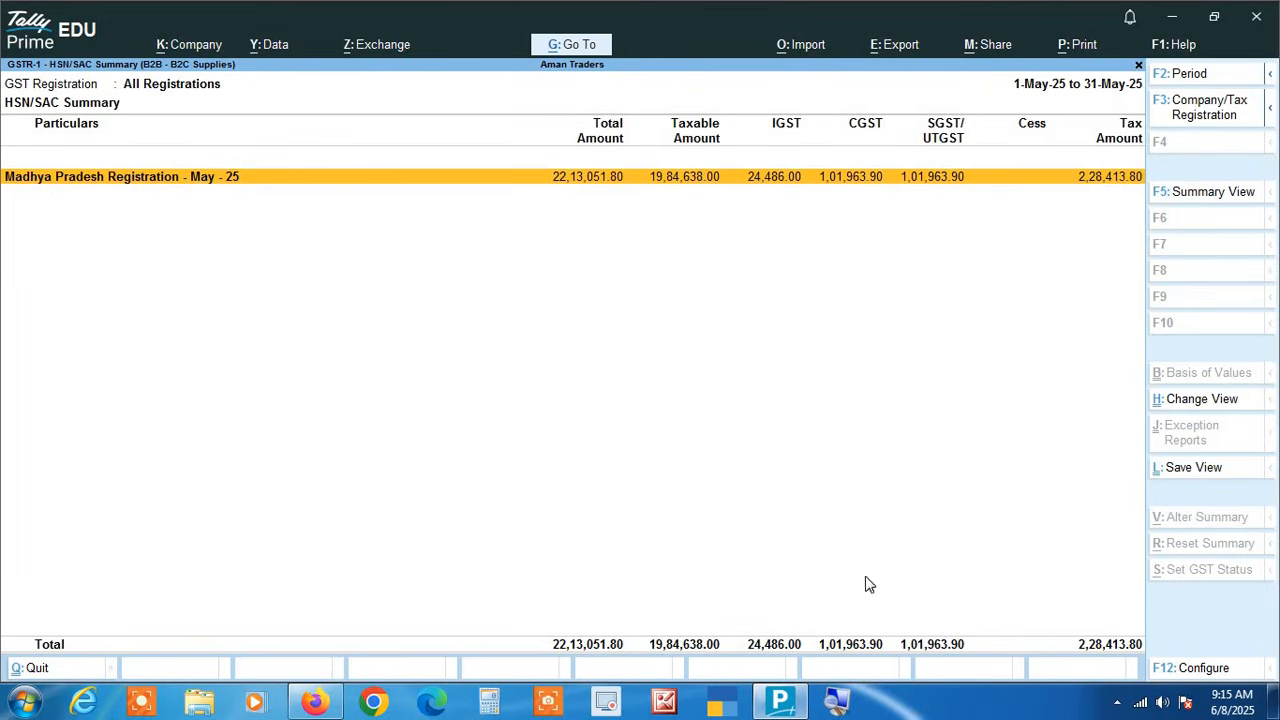
click(1212, 195)
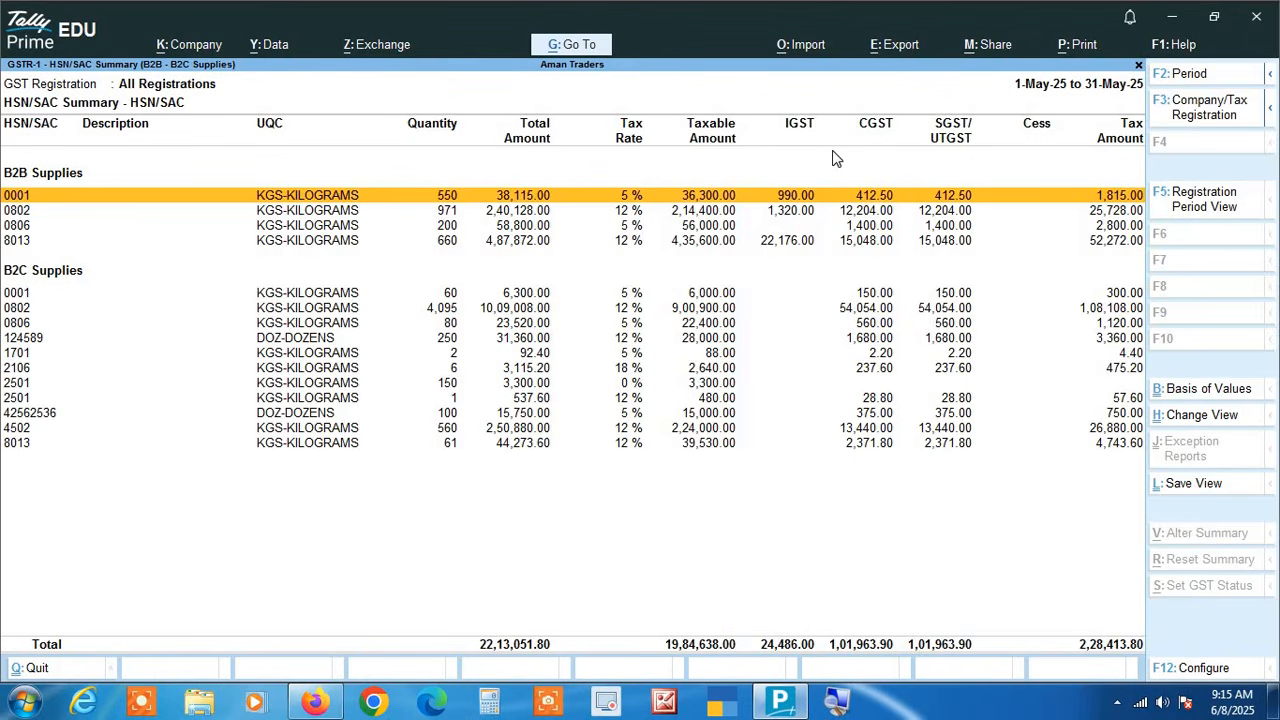
key(Escape)
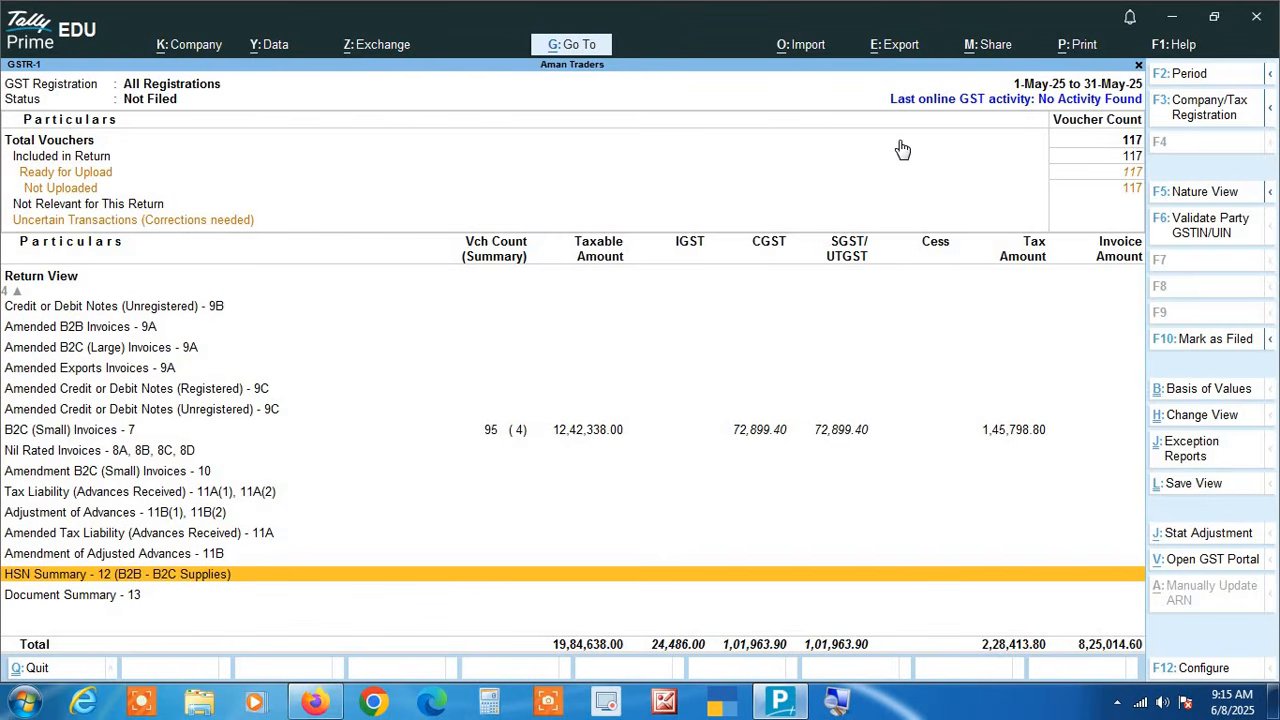
- Open the GST Returns export for GSTR-1
click(909, 47)
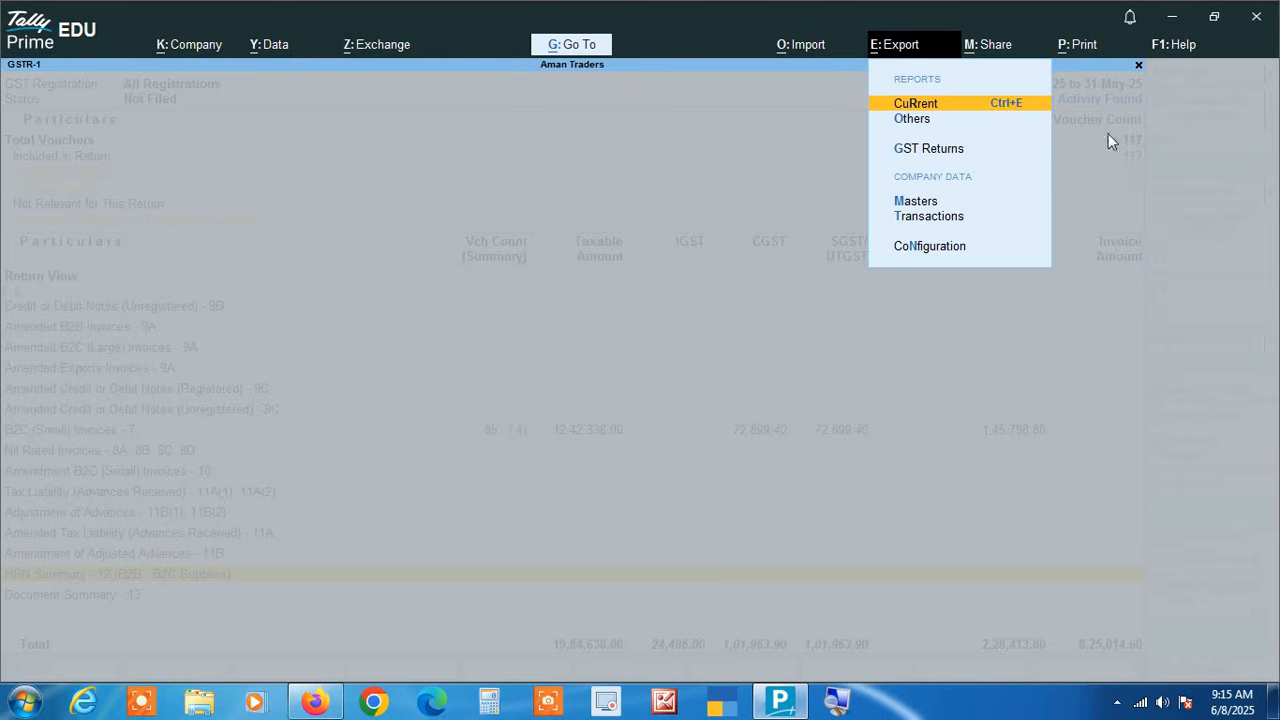
key(Down)
key(Down)
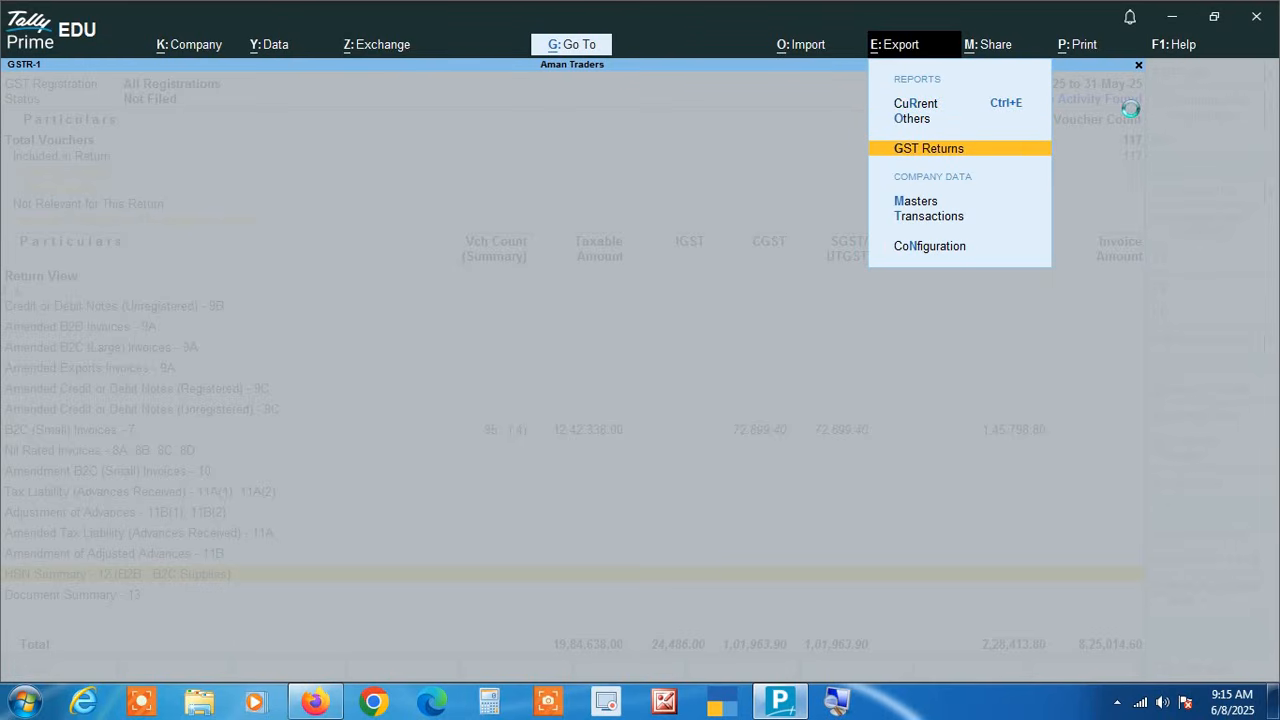
key(Return)
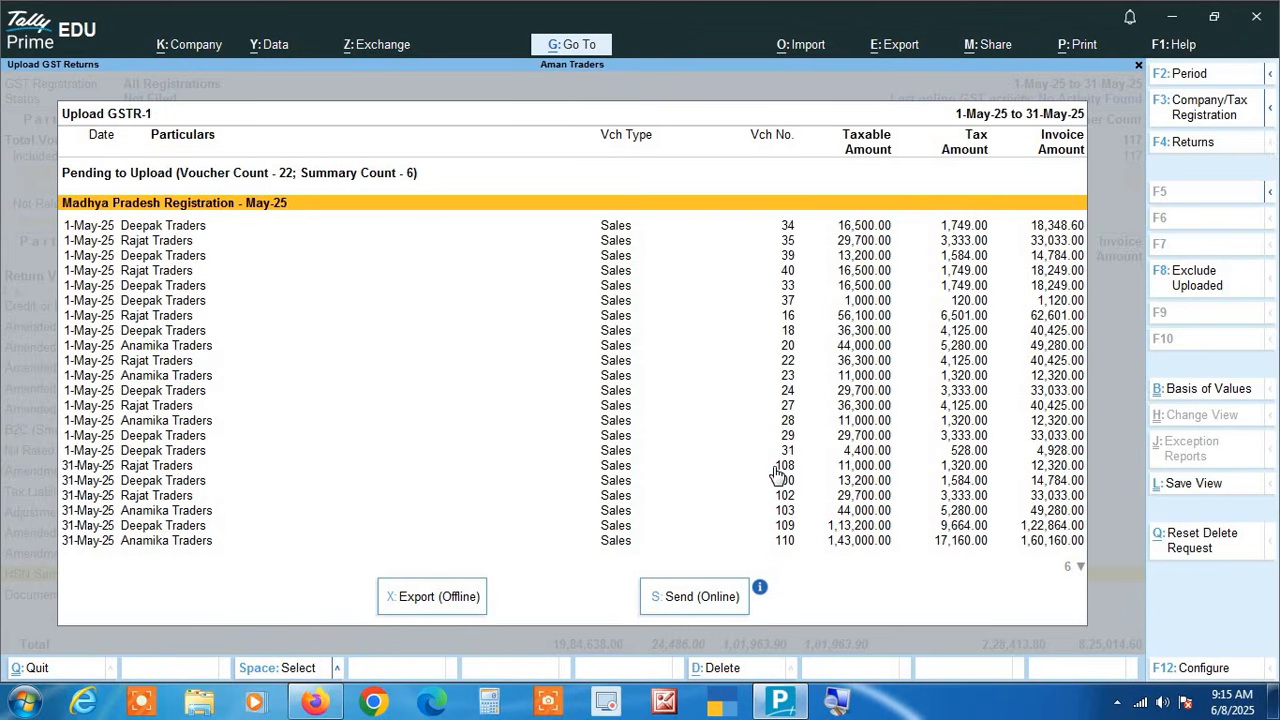
- Examine the entries pending upload for GSTR-1, from the sales vouchers down to the HSN and Document Summary
key(Down)
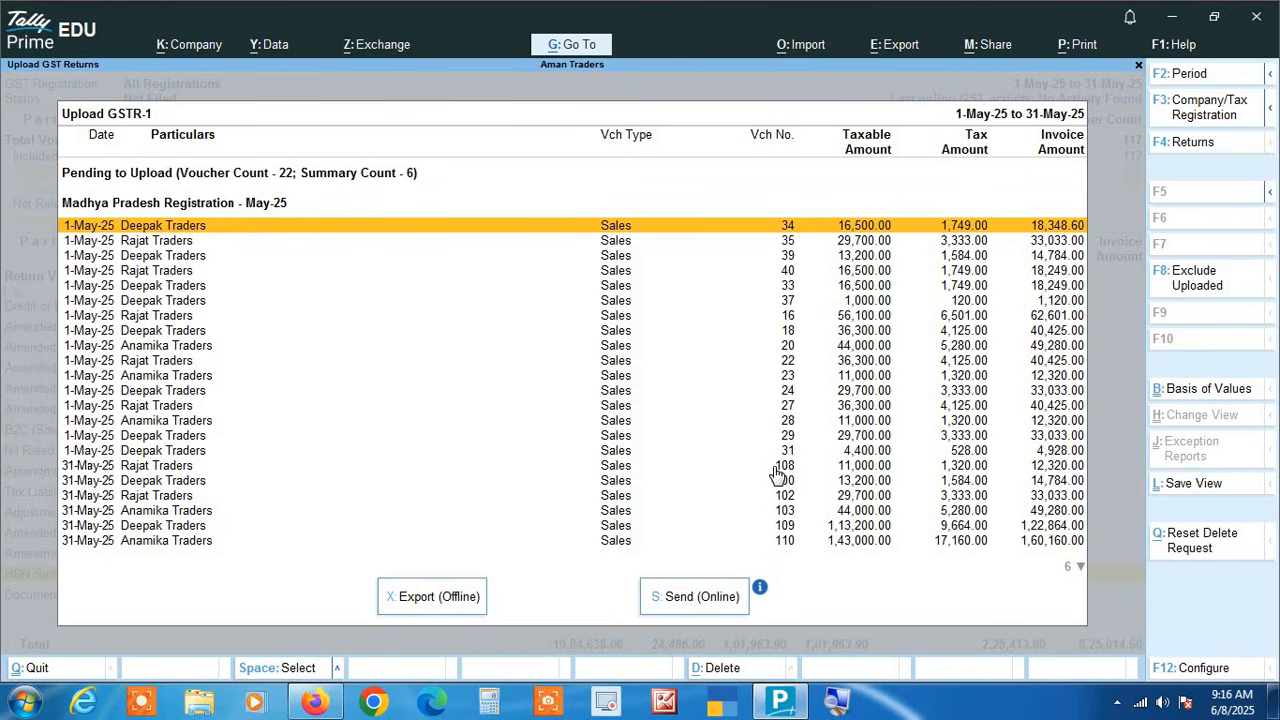
key(Down)
key(Down)
key(Down)
key(Down)
key(Down)
key(Down)
key(Down)
key(Down)
key(Down)
key(Down)
key(Down)
key(Down)
key(Down)
key(Down)
key(Down)
key(Down)
key(Down)
key(Down)
key(Down)
key(Down)
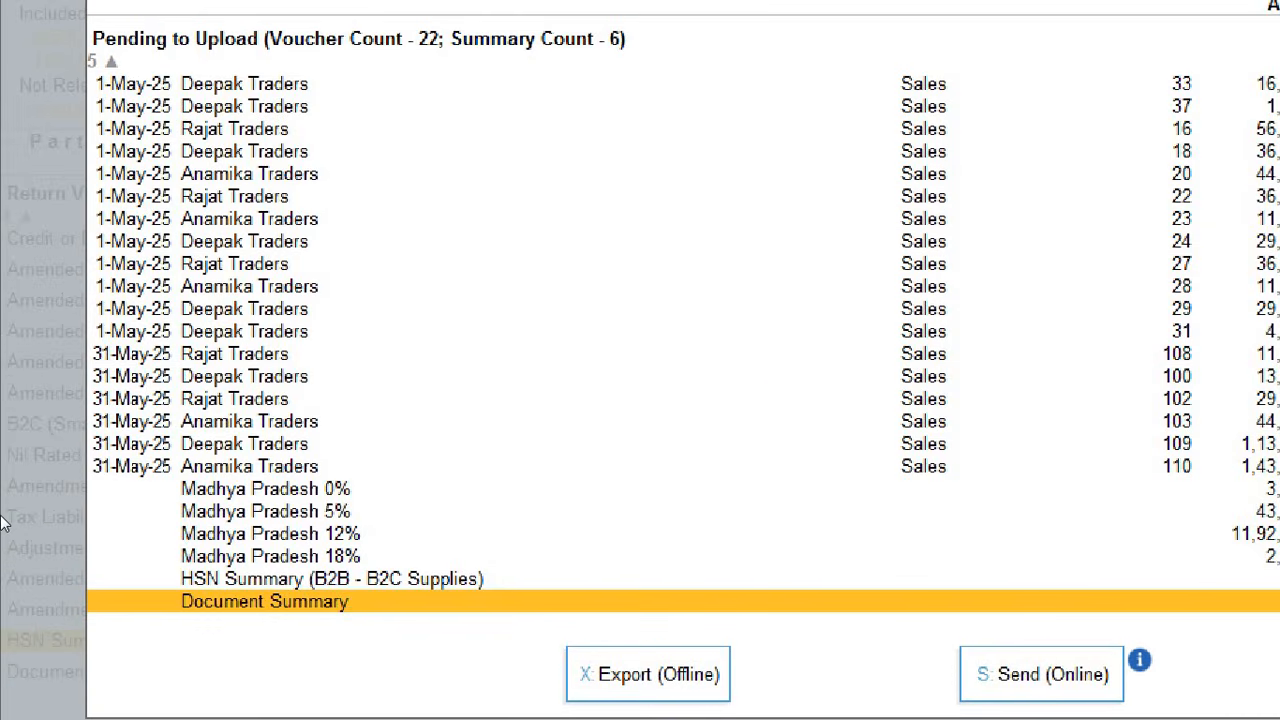
- Examine the Madhya Pradesh tax-rate rows, the HSN Summary (B2B - B2C Supplies) and the Document Summary among the pending uploads
key(Up)
key(Up)
key(Up)
key(Up)
key(Up)
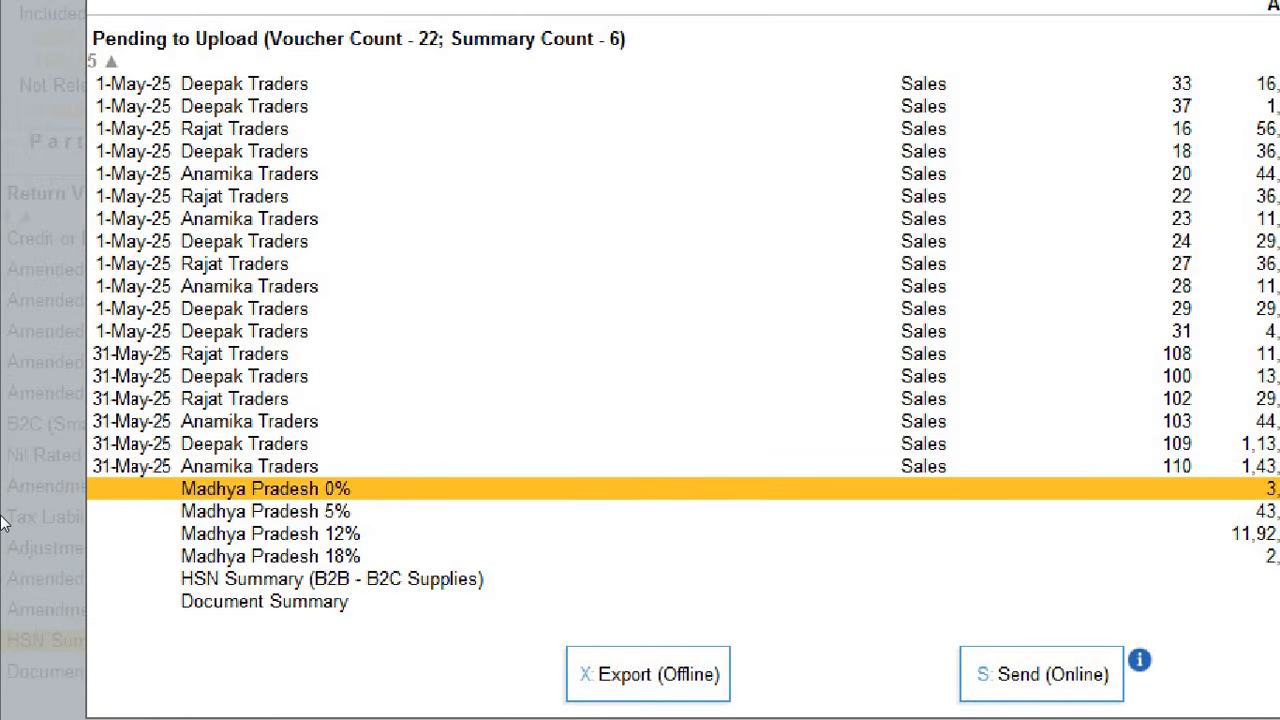
key(Down)
key(Down)
key(Down)
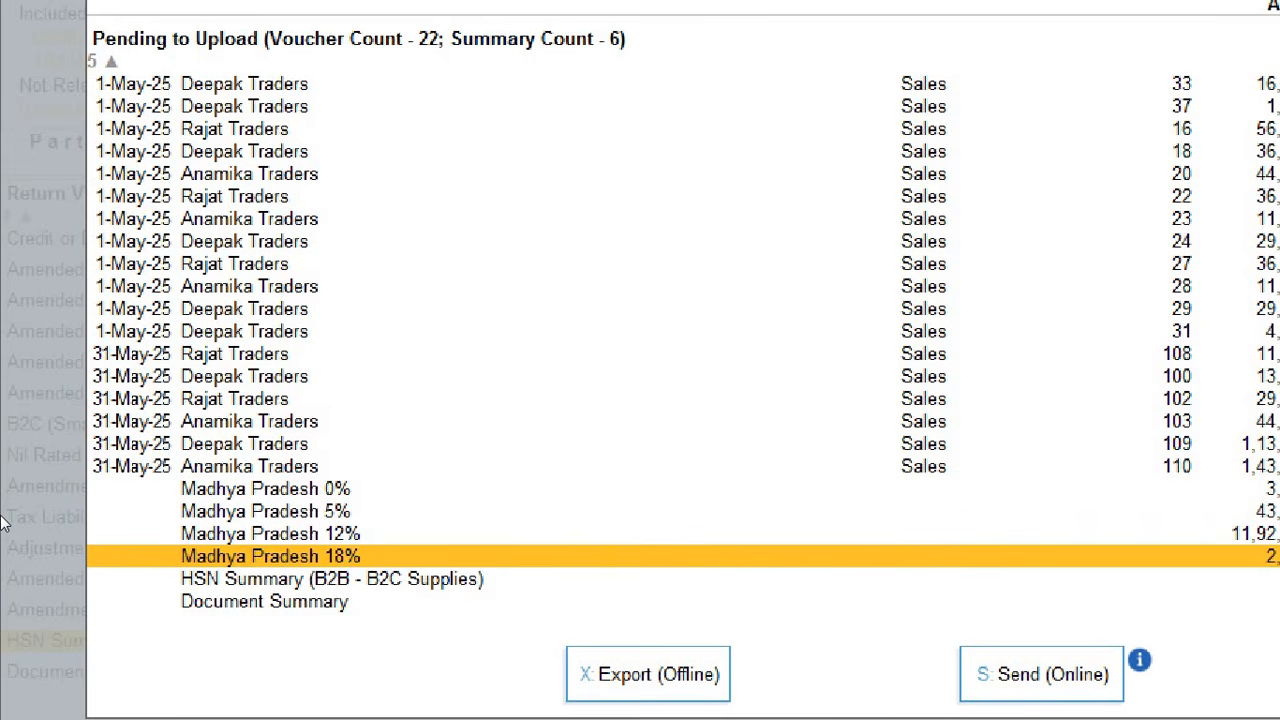
key(Down)
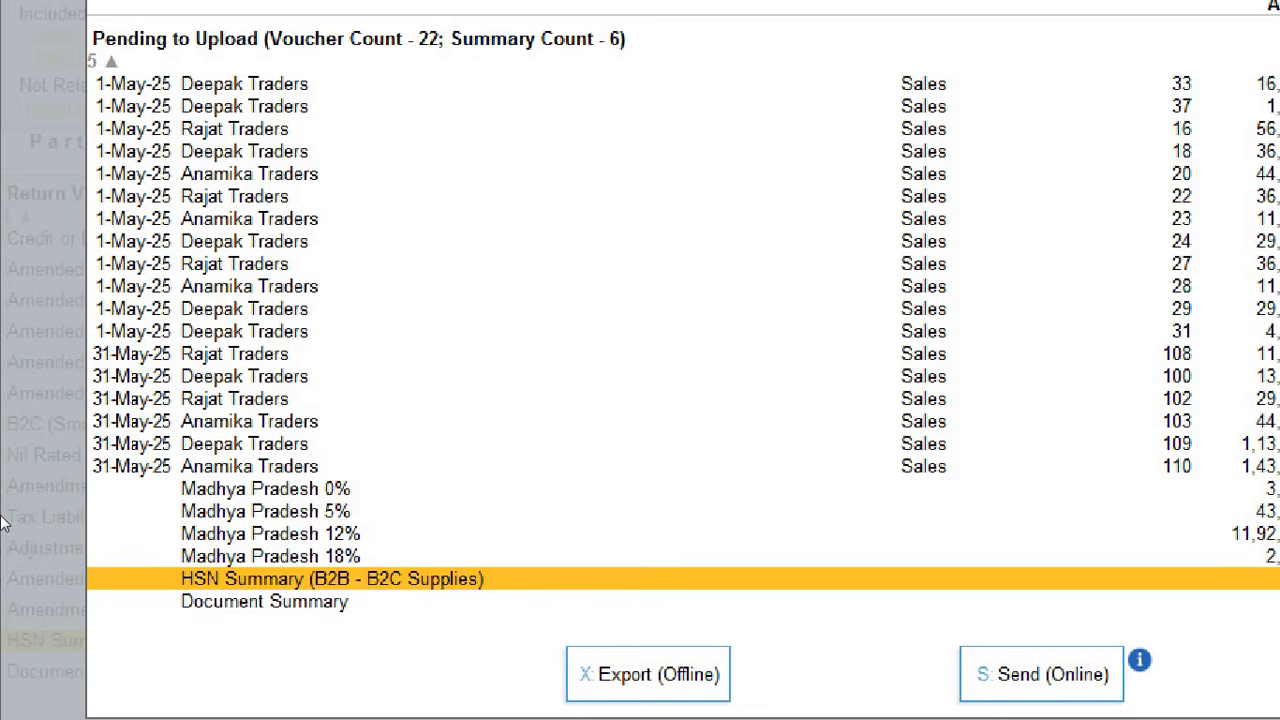
key(Down)
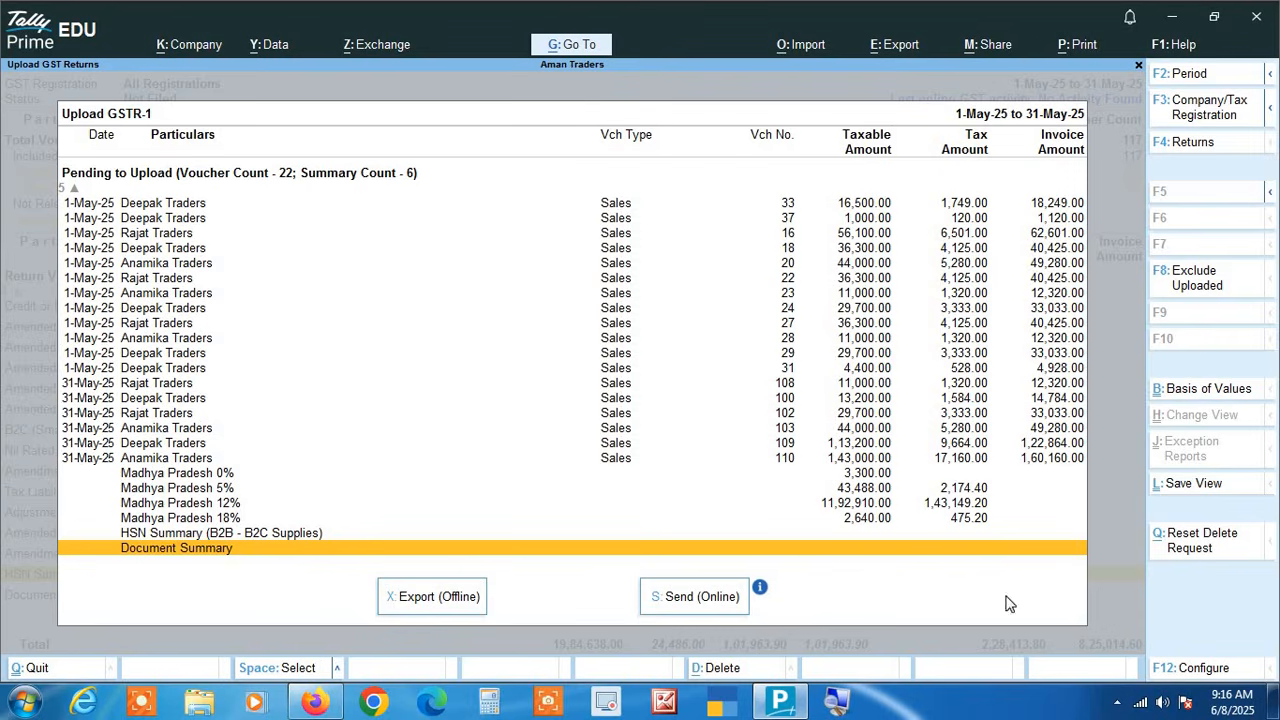
- Review the upload screen's configuration and the Basis of Values options, down to Include HSN Summary and Include Document Summary, without changing them
click(1190, 669)
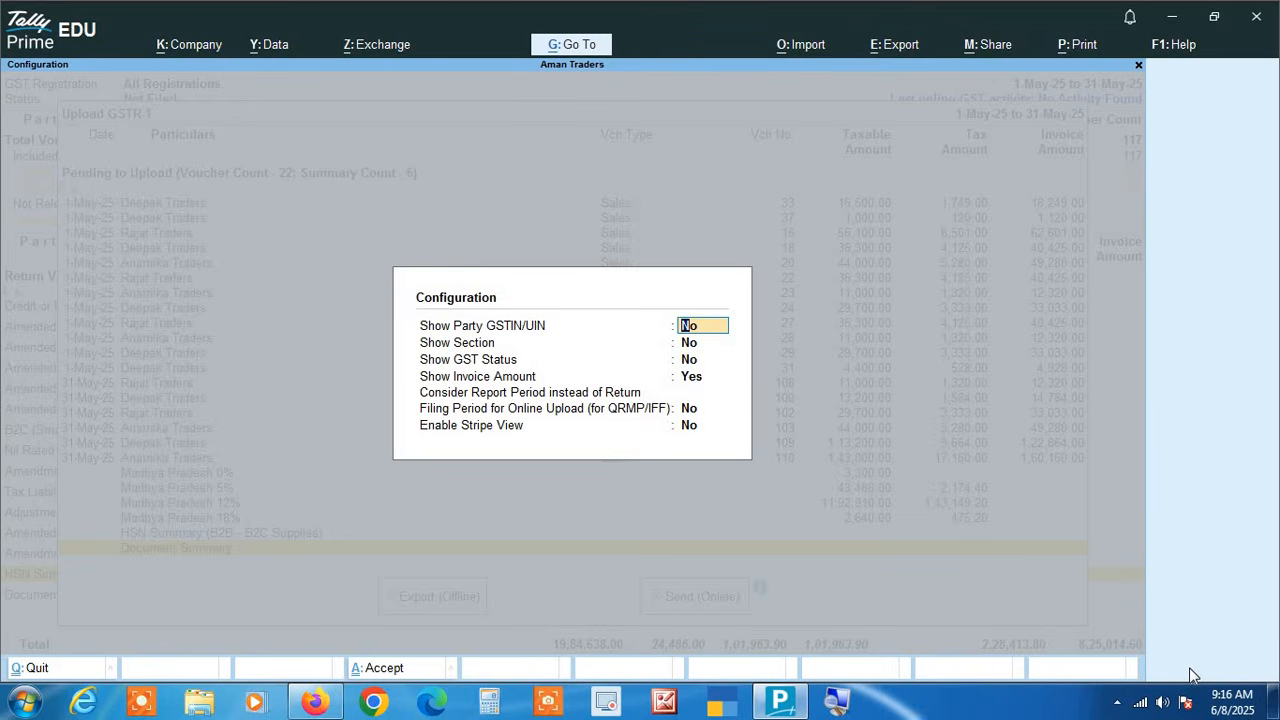
key(Escape)
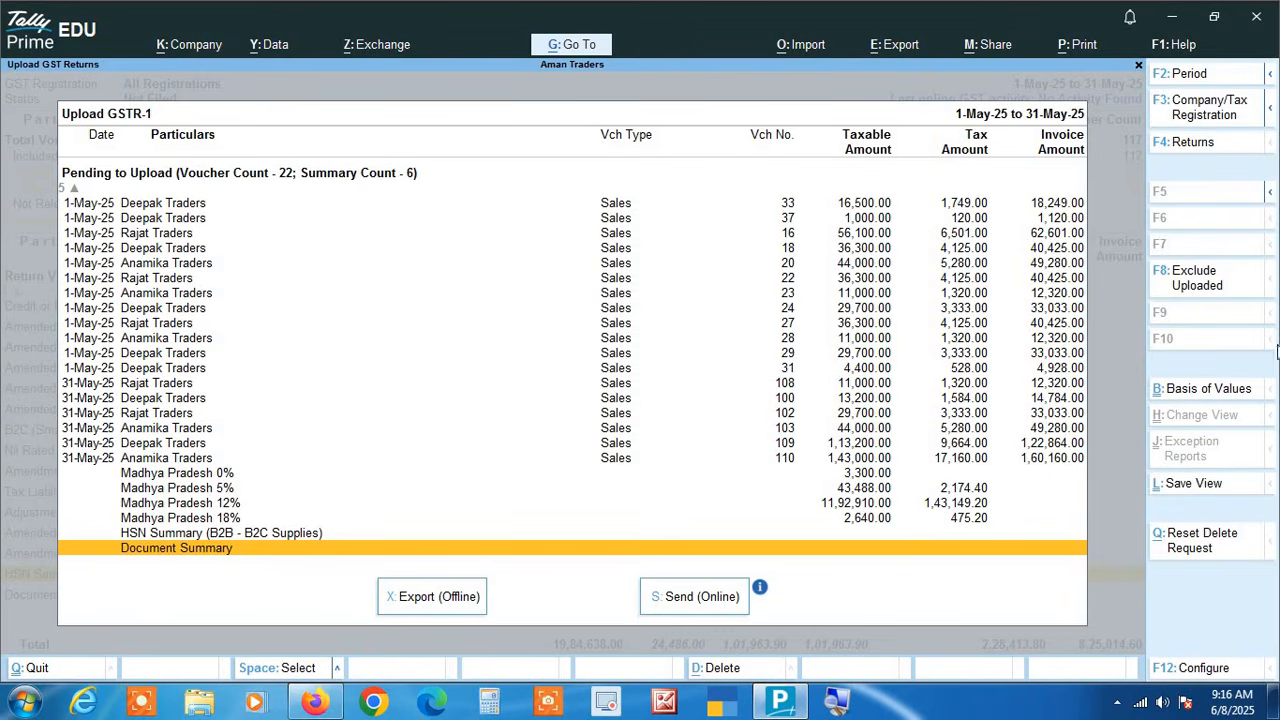
click(1218, 398)
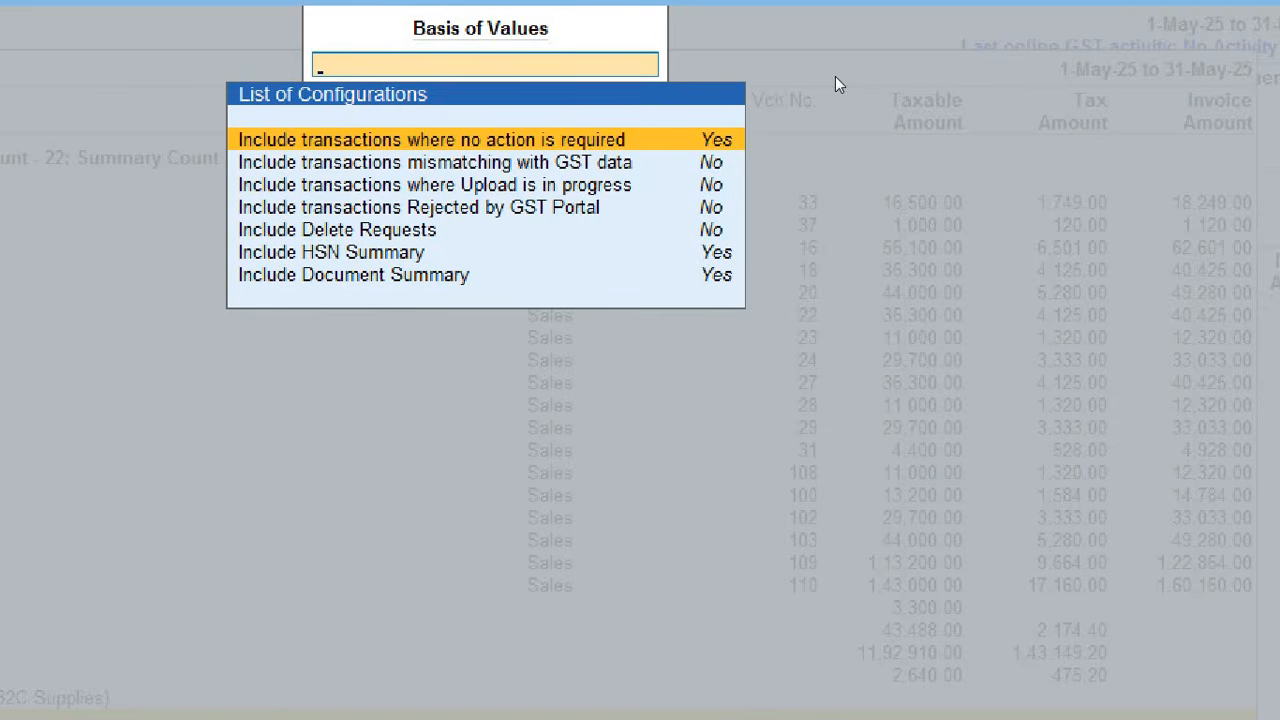
key(Down)
key(Down)
key(Down)
key(Down)
key(Down)
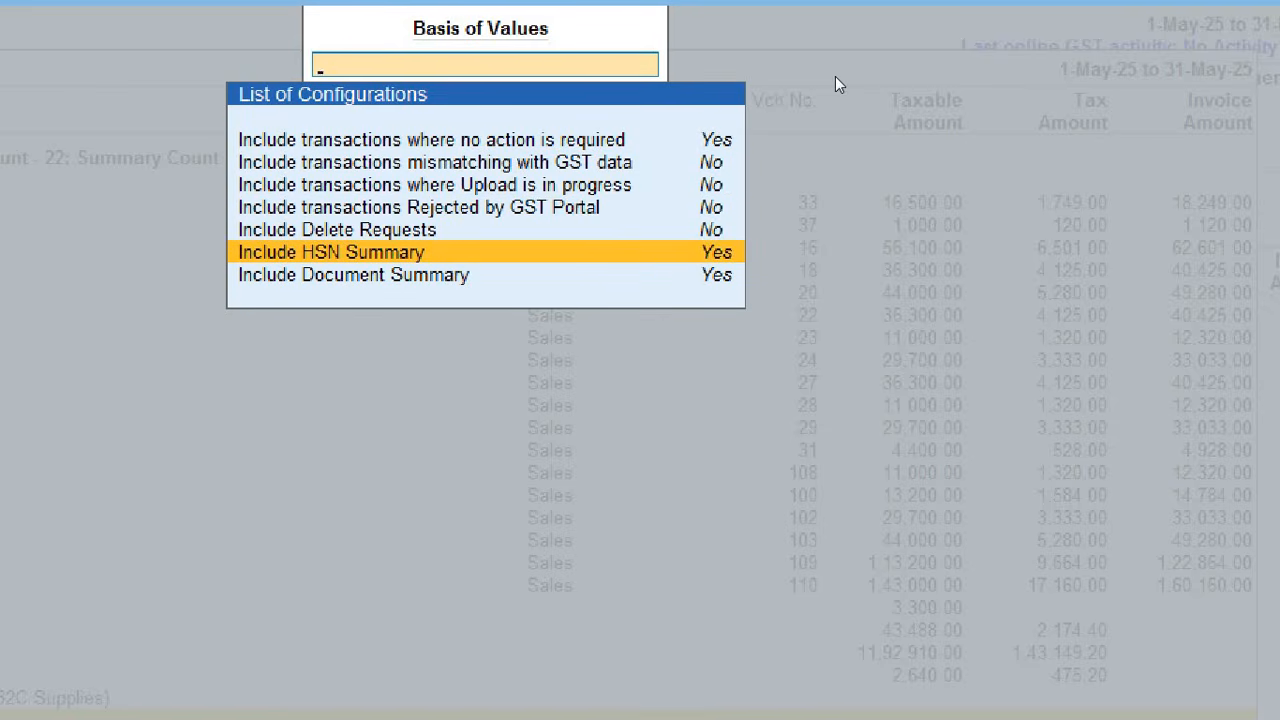
key(Down)
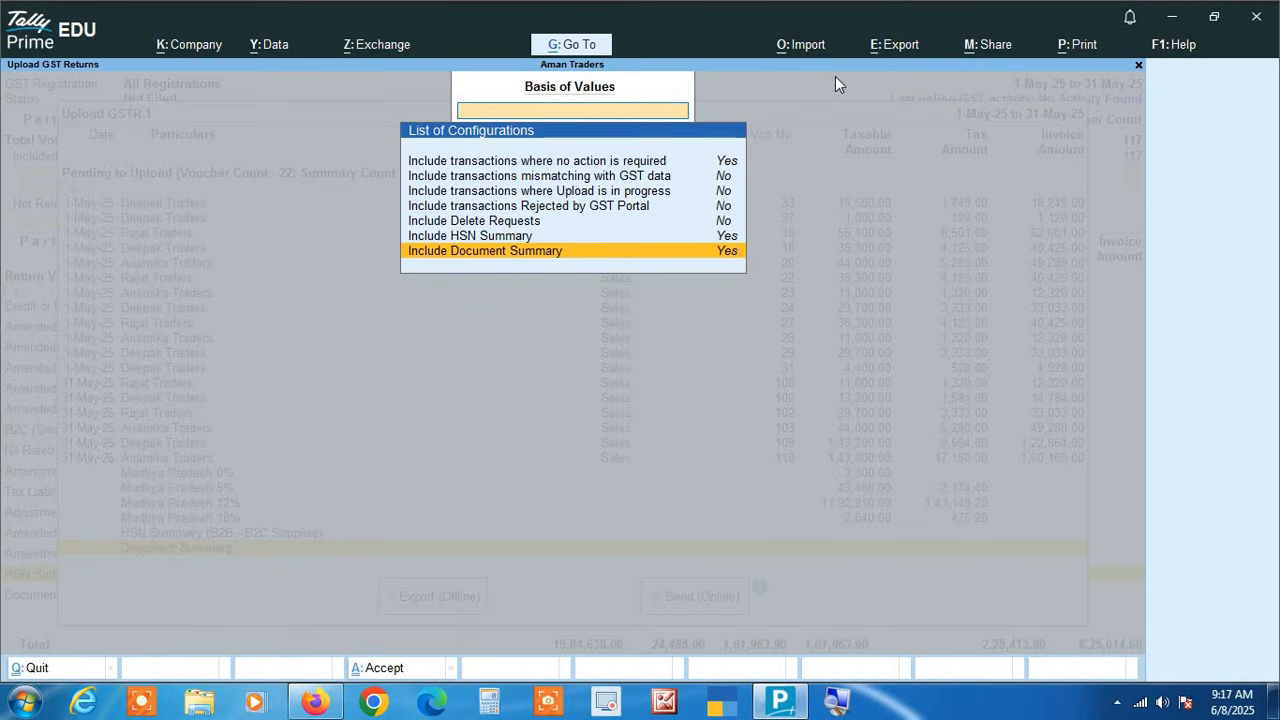
key(Escape)
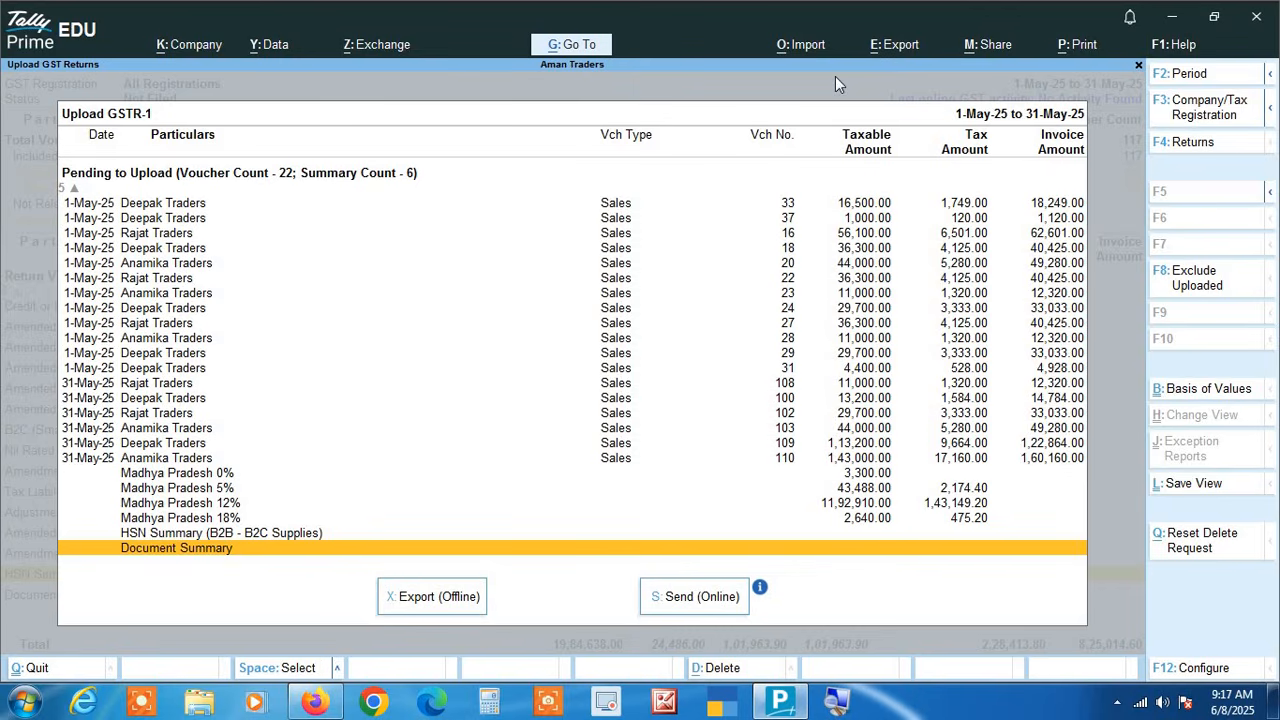
- Start the offline export of the GSTR-1 return for 1-May-25 to 31-May-25
click(438, 599)
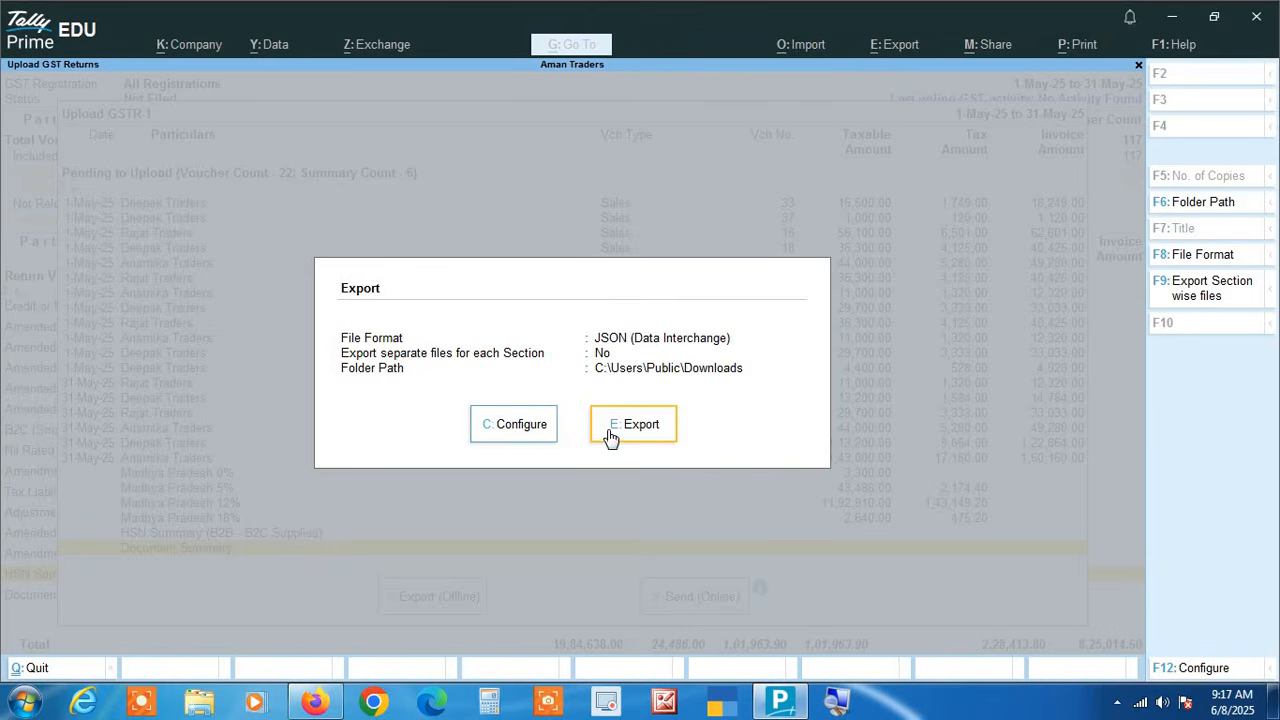